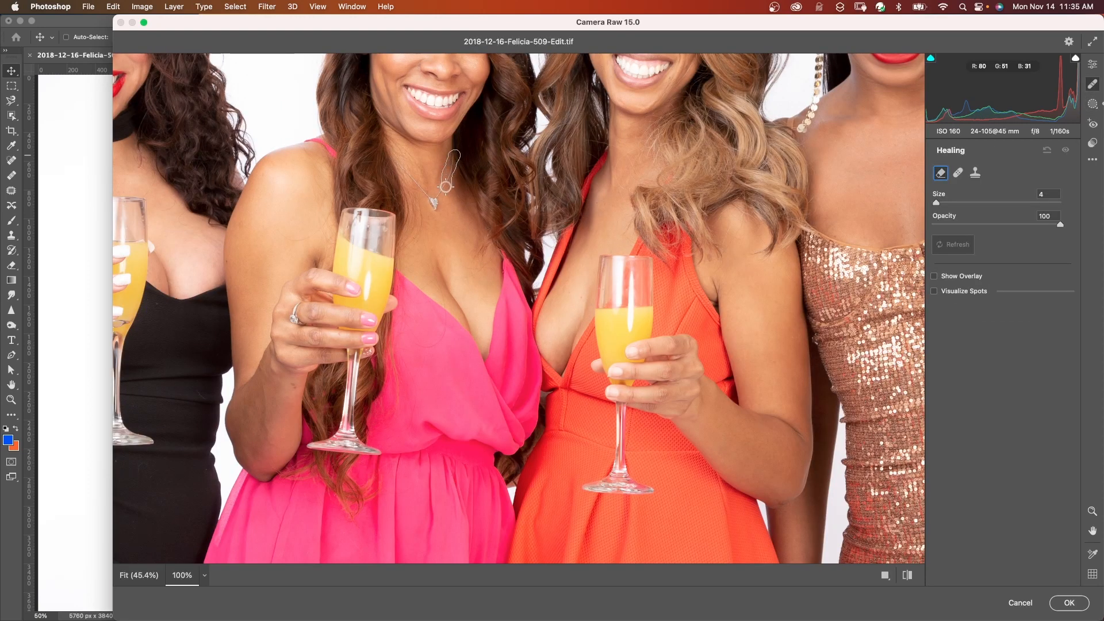
pyautogui.moveTo(446, 187)
pyautogui.mouseDown()
pyautogui.moveTo(433, 206)
pyautogui.moveTo(397, 155)
pyautogui.mouseUp()
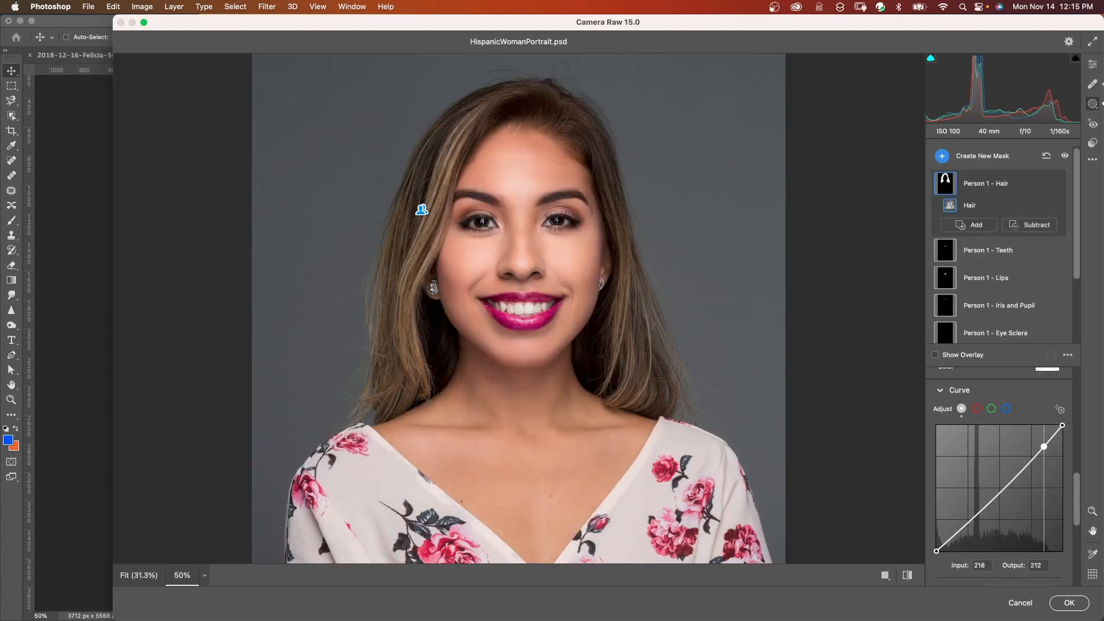
pyautogui.moveTo(1043, 447); pyautogui.dragTo(1040, 445)
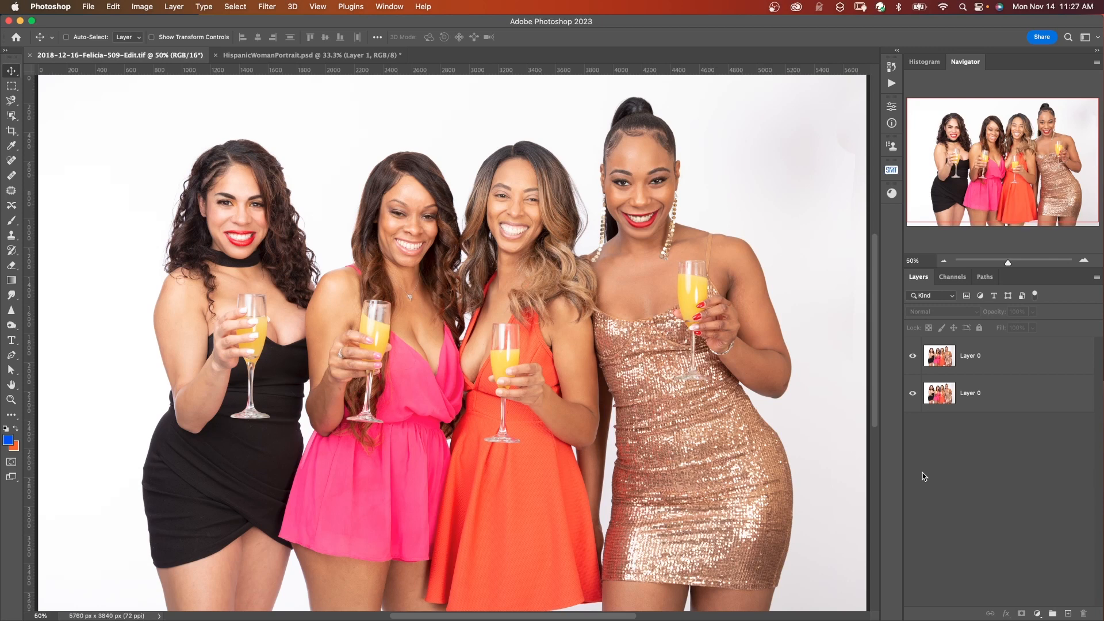
# - Convert the upper Layer 0 to a smart object and open it in the Camera Raw Filter
pyautogui.click(989, 357)
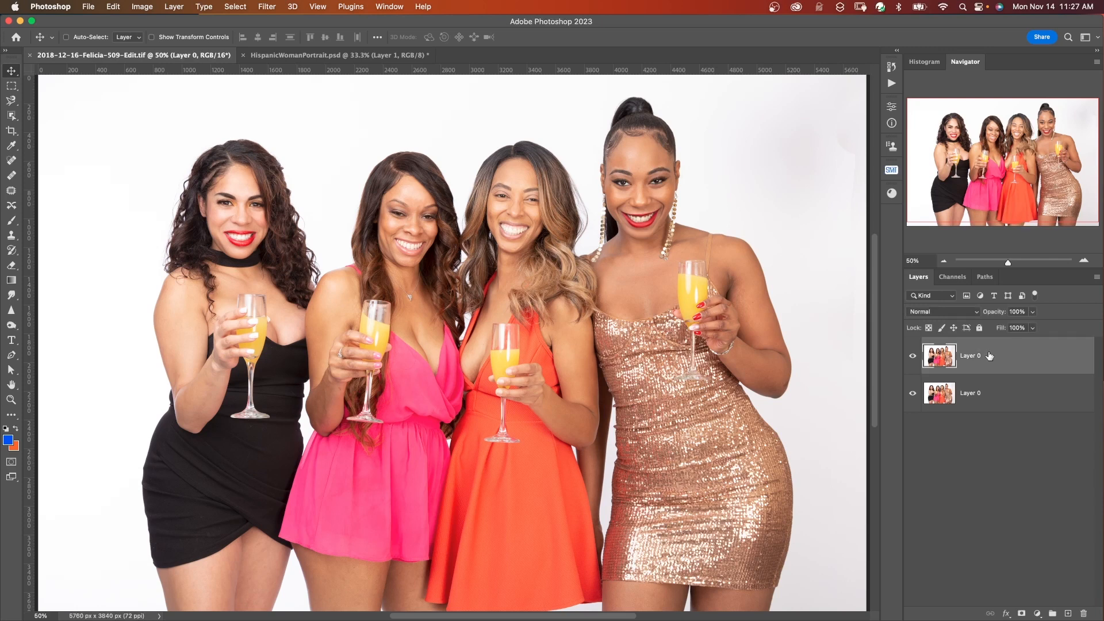
pyautogui.press('alt+super+equal')
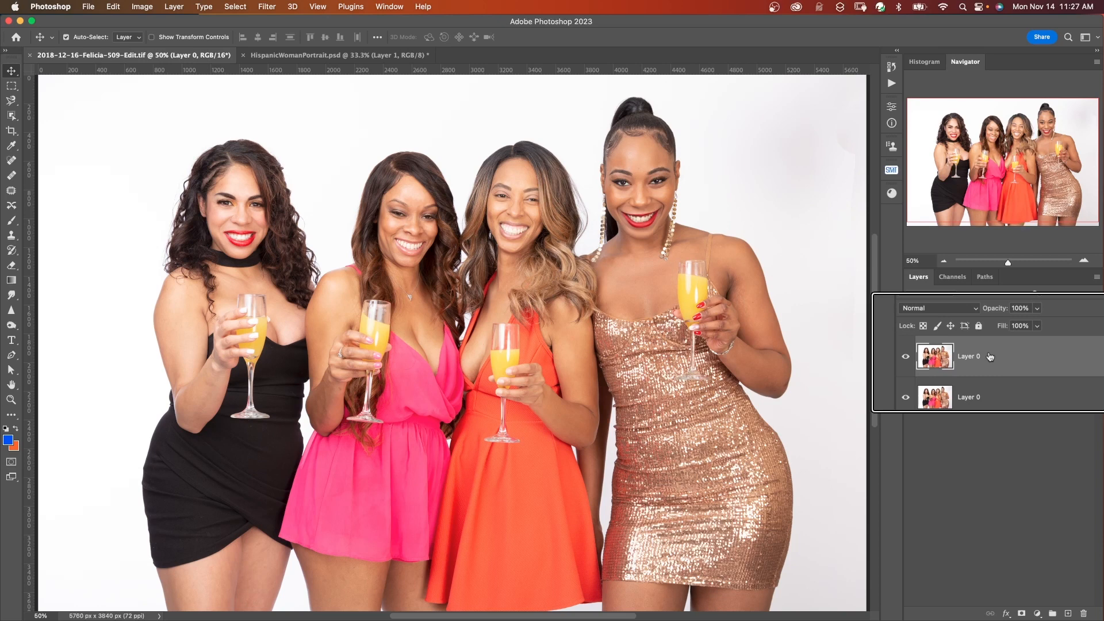
pyautogui.press('super+comma')
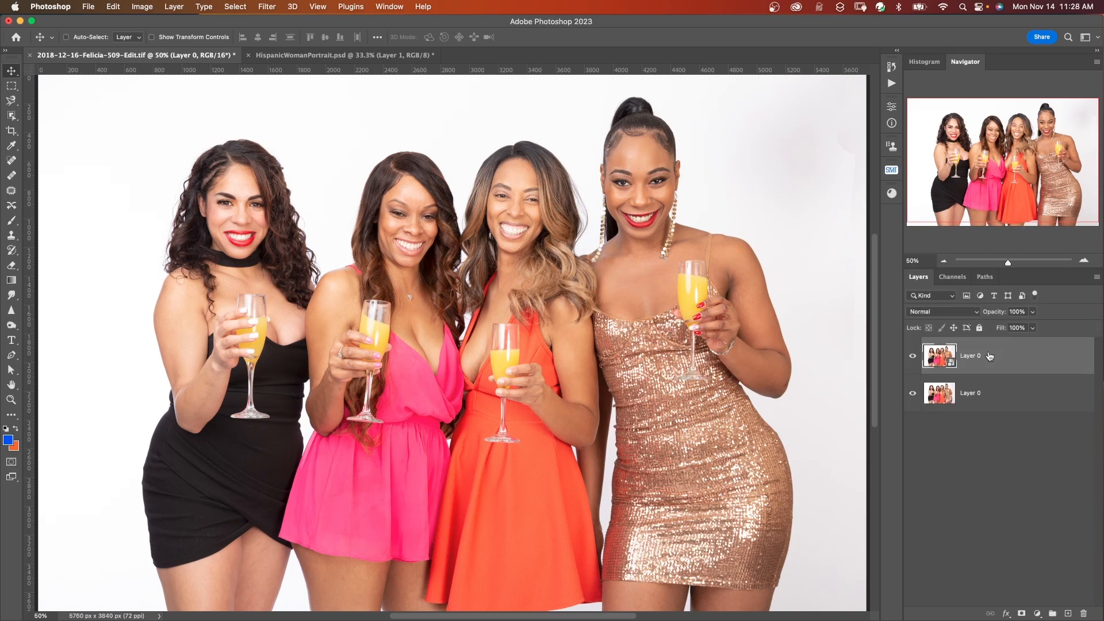
pyautogui.click(263, 8)
pyautogui.click(289, 94)
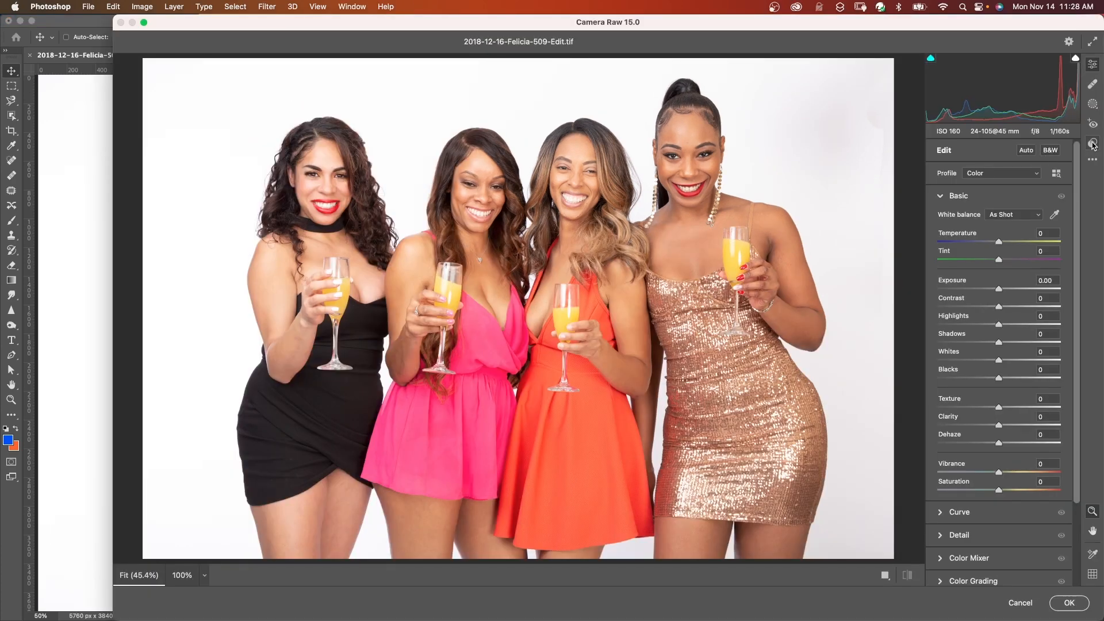
# - Apply the Whiten Teeth preset from the Adaptive: Portrait group to the group photo
pyautogui.click(1092, 143)
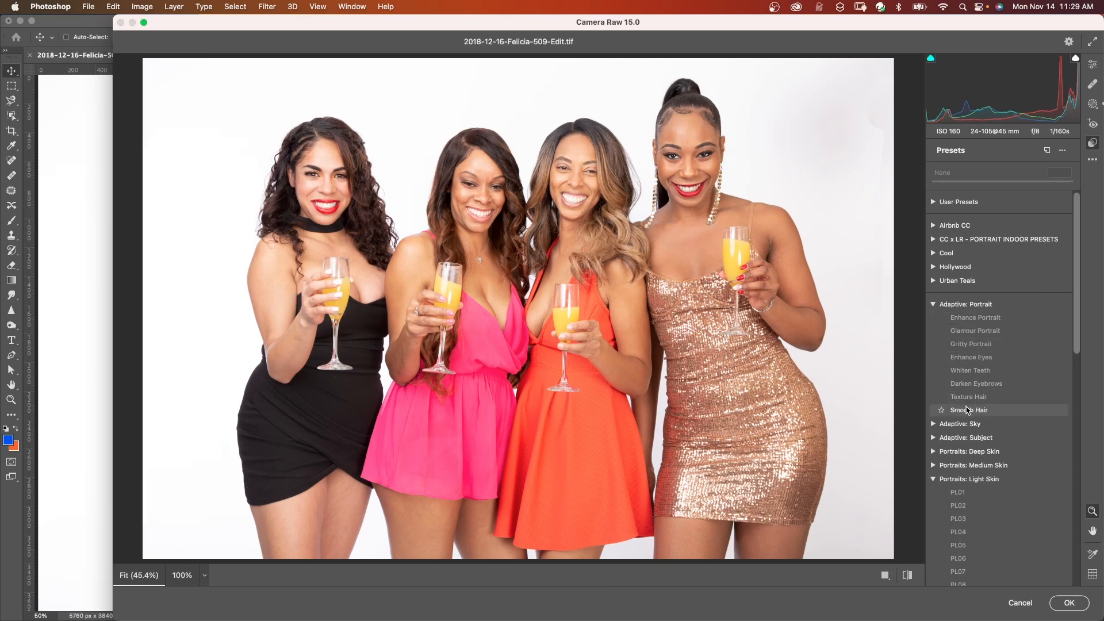
pyautogui.click(969, 372)
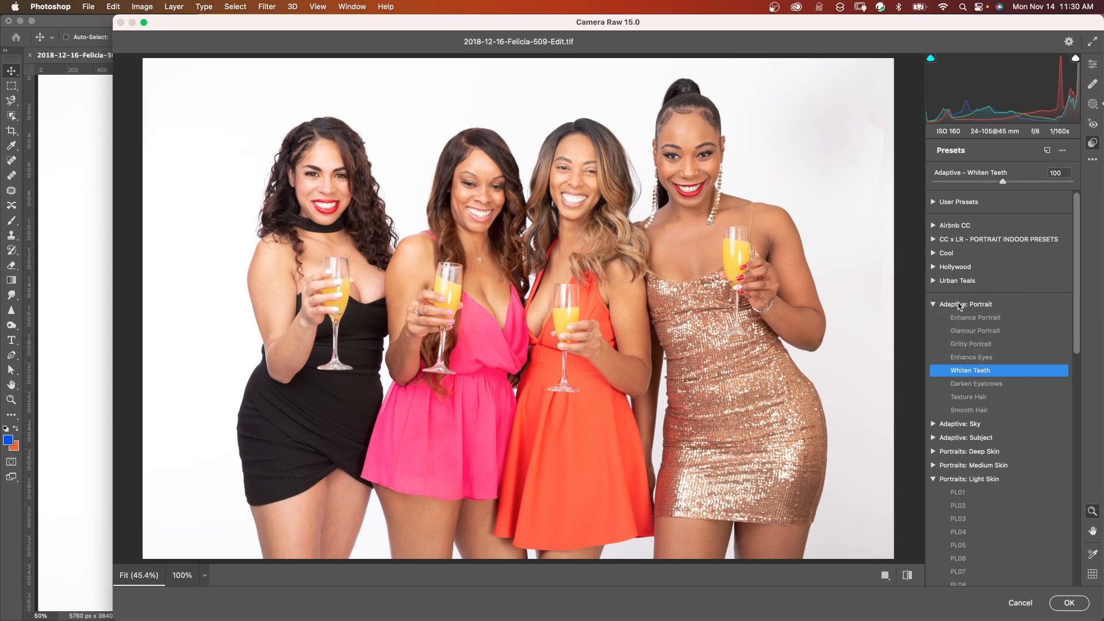
# - Examine the light and color adjustments that the preset applied to the Teeth mask
pyautogui.click(1093, 104)
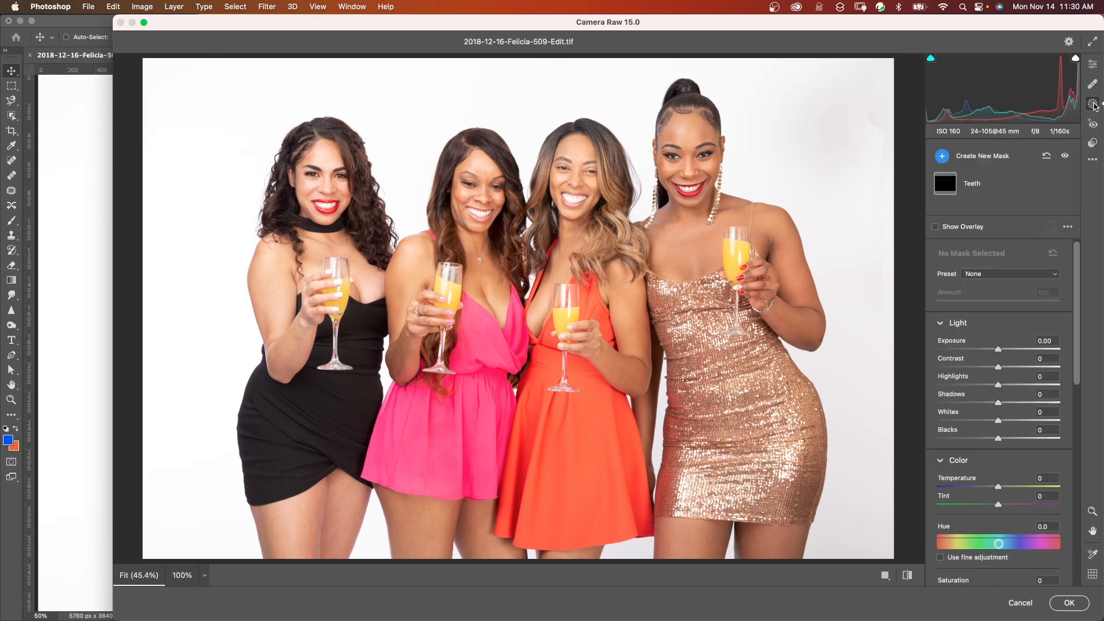
pyautogui.click(945, 184)
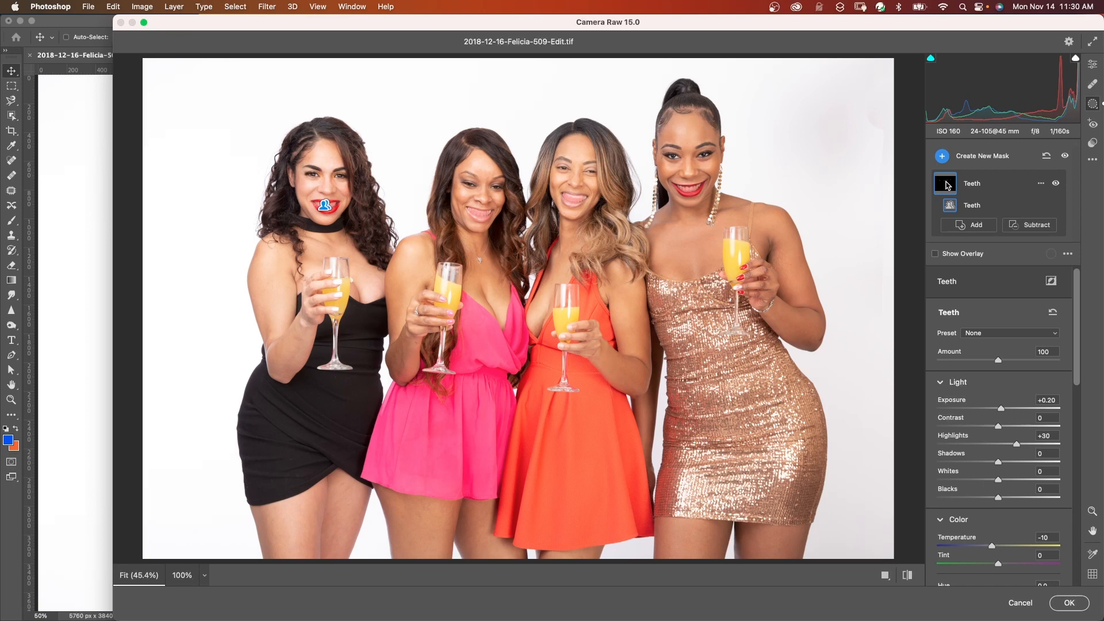
pyautogui.scroll(-3, 1066, 298)
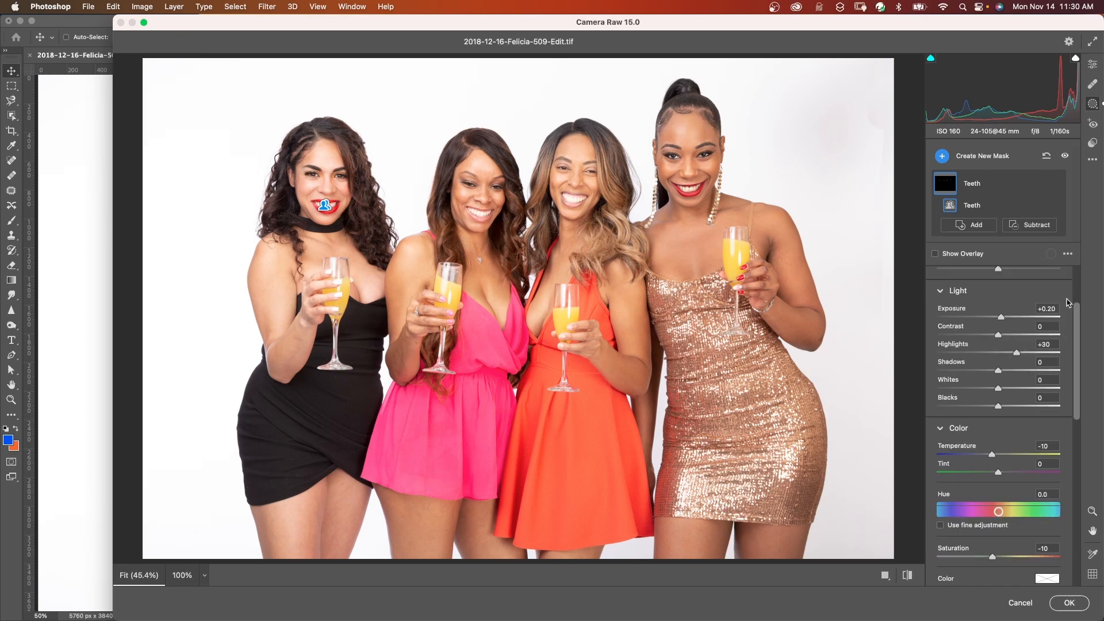
pyautogui.moveTo(1076, 308)
pyautogui.mouseDown()
pyautogui.moveTo(1076, 287)
pyautogui.moveTo(1077, 311)
pyautogui.mouseUp()
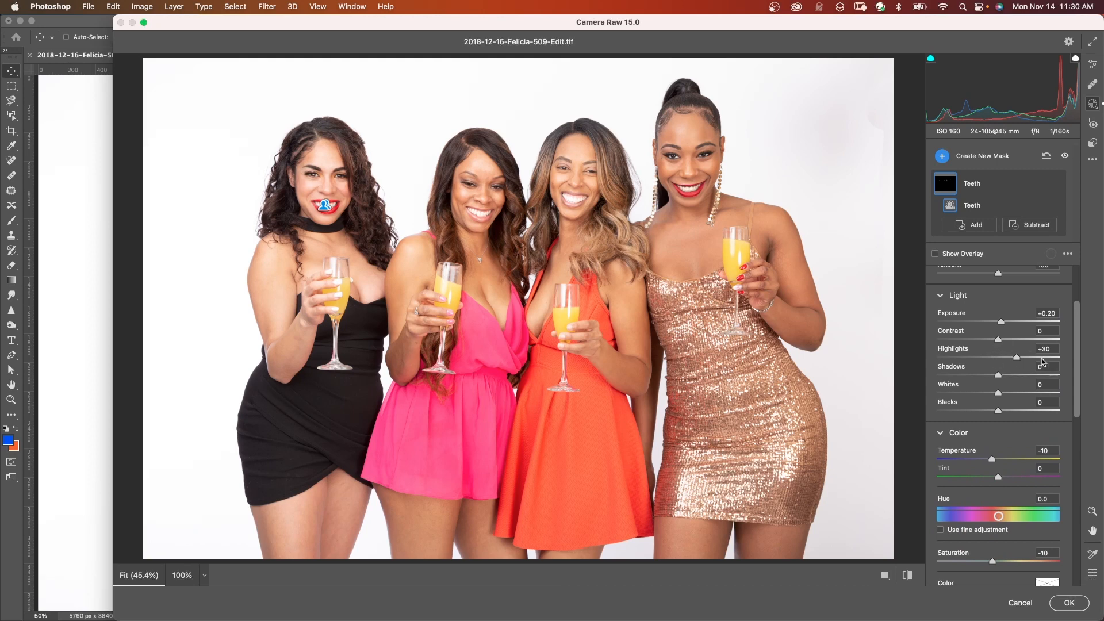
pyautogui.moveTo(1077, 351)
pyautogui.mouseDown()
pyautogui.moveTo(1077, 378)
pyautogui.moveTo(1077, 360)
pyautogui.mouseUp()
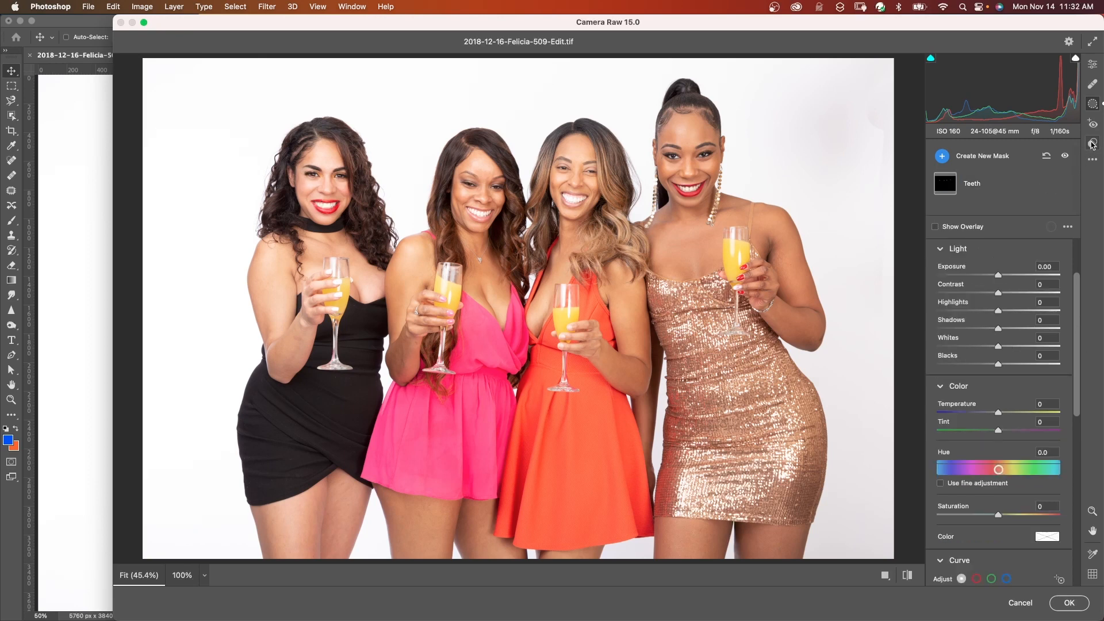
# - Apply the Darken Eyebrows and Smooth Hair adaptive portrait presets to the photo
pyautogui.click(1093, 142)
pyautogui.click(984, 384)
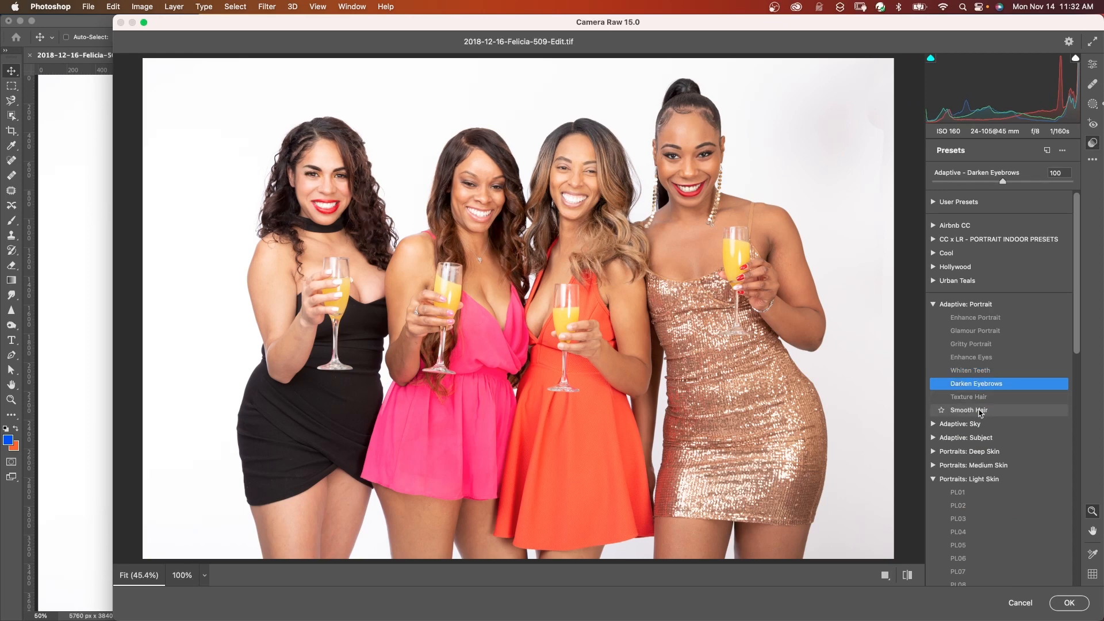
pyautogui.click(980, 412)
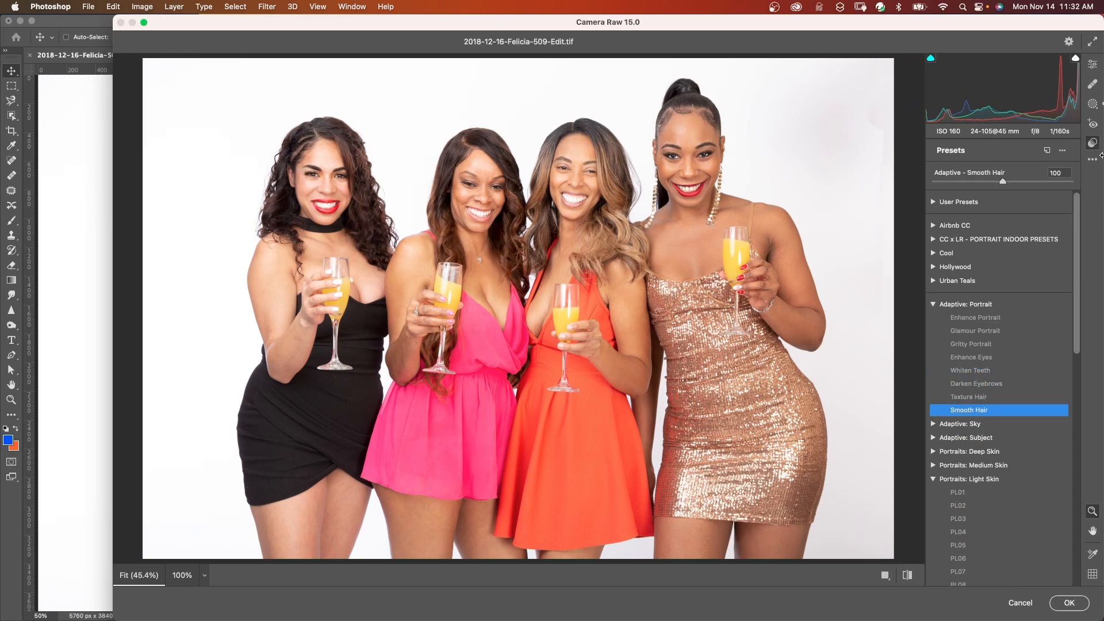
# - Inspect the Hair mask's coverage and its light and color adjustments
pyautogui.click(1093, 105)
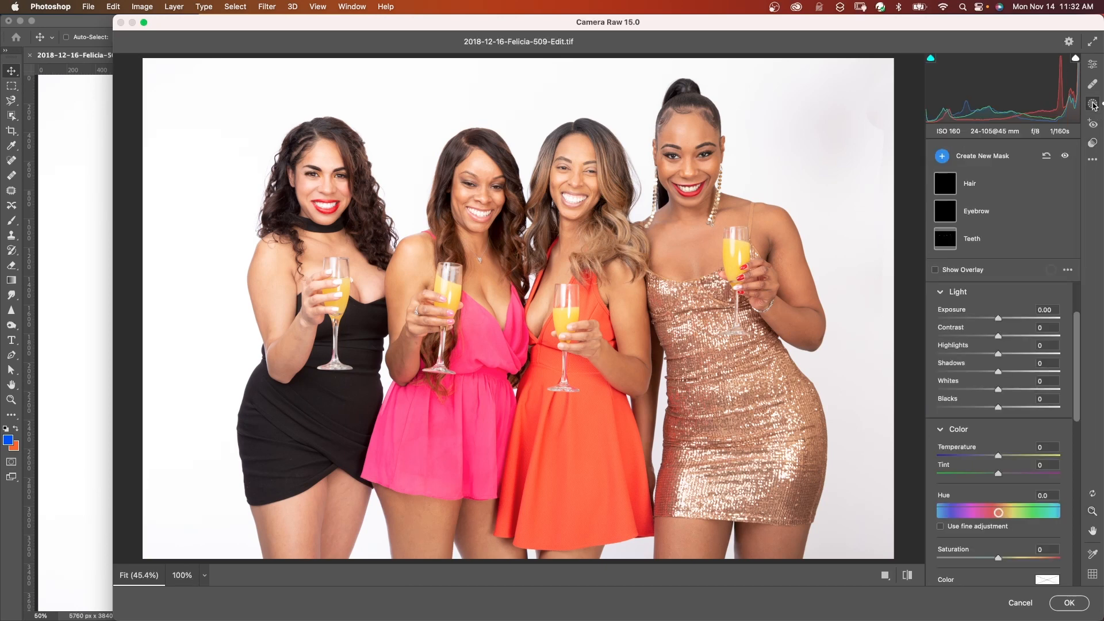
pyautogui.moveTo(946, 184)
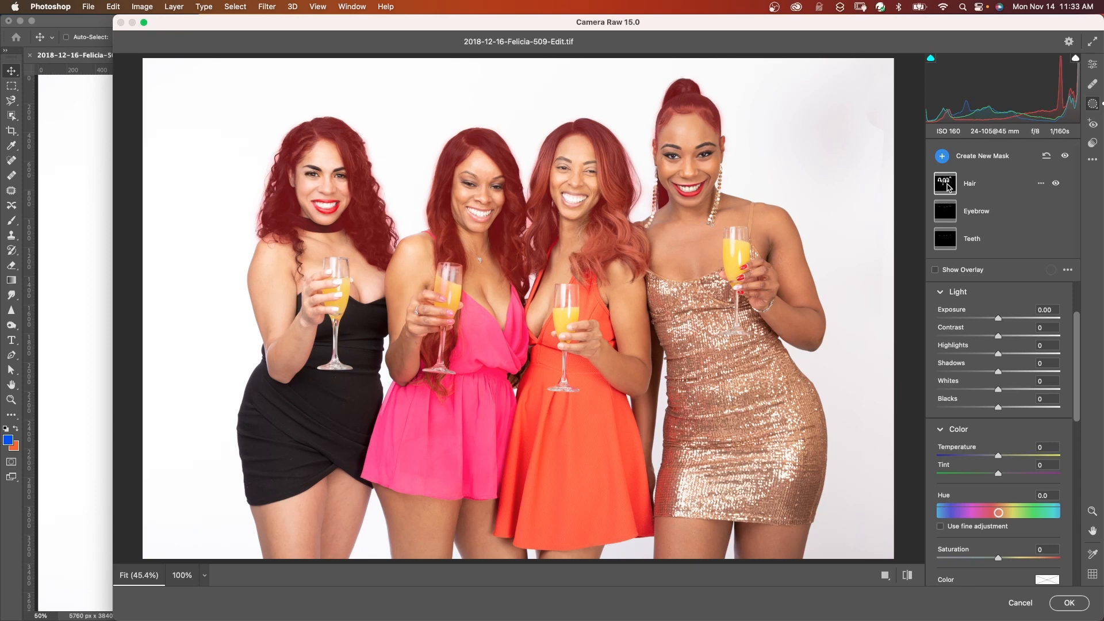
pyautogui.click(945, 185)
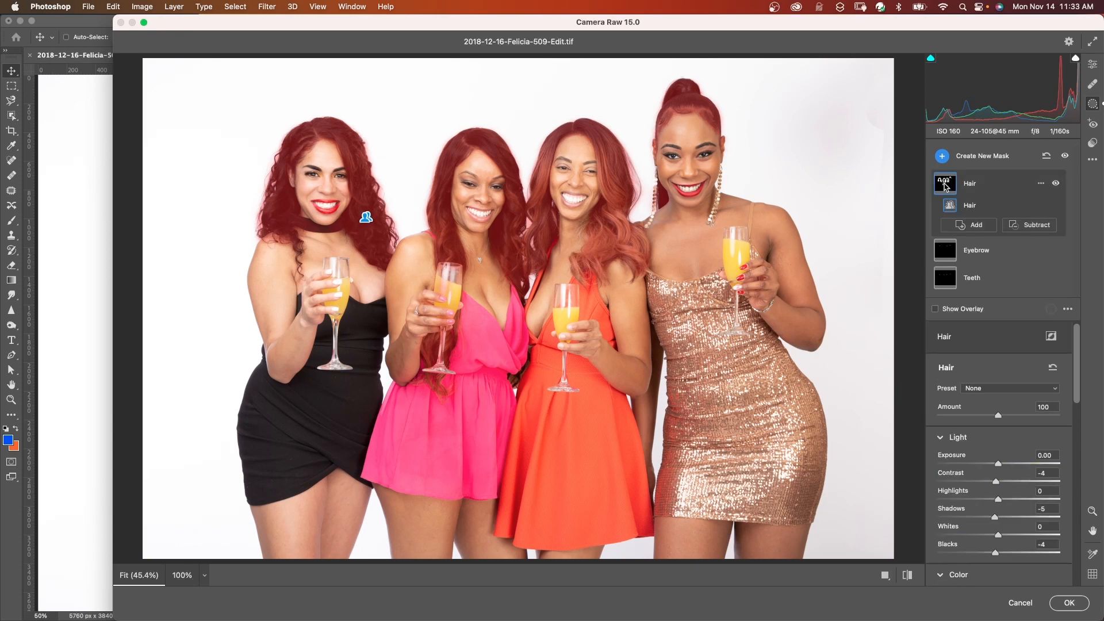
pyautogui.scroll(-3, 1075, 365)
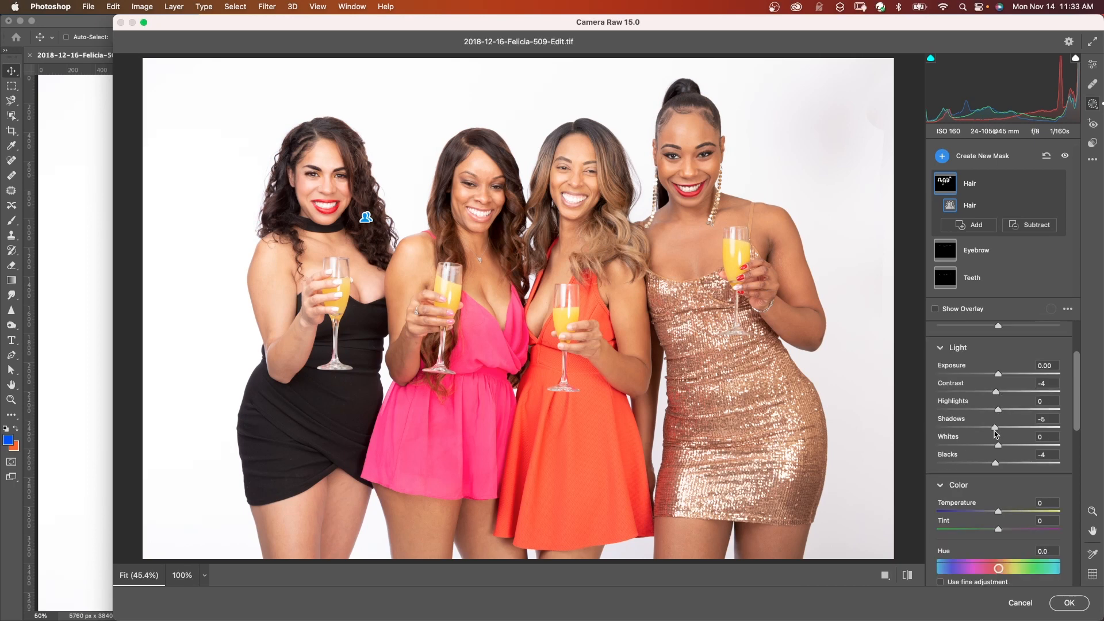
pyautogui.moveTo(1077, 410)
pyautogui.mouseDown()
pyautogui.moveTo(1077, 443)
pyautogui.moveTo(1076, 391)
pyautogui.mouseUp()
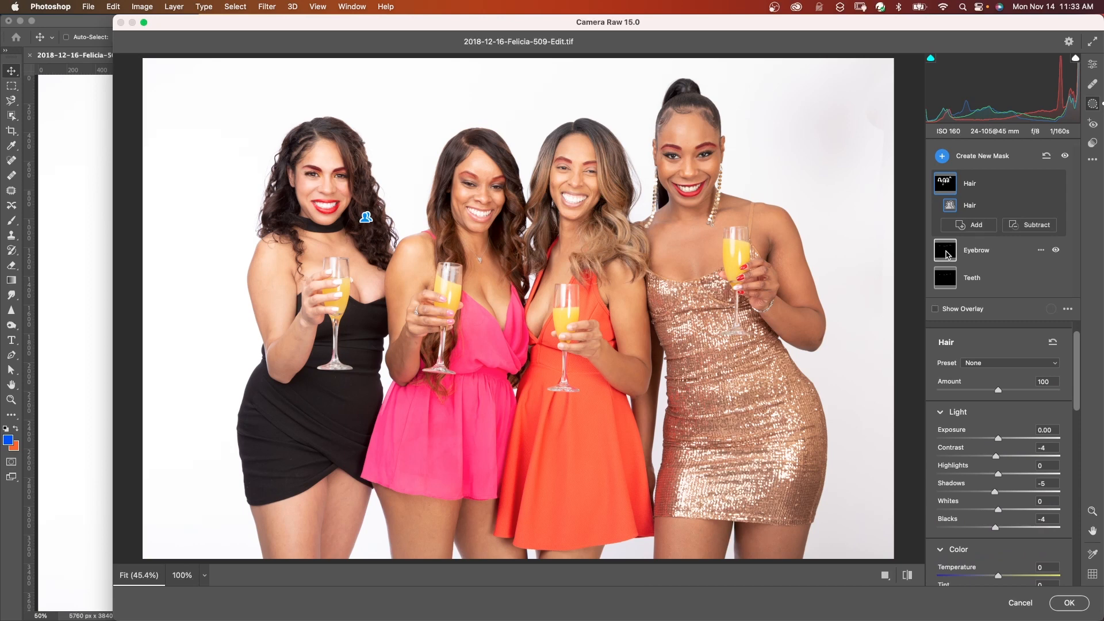
# - Inspect the Eyebrow and Teeth masks, then check the Smooth Hair preset's amount and return to the mask list
pyautogui.click(947, 254)
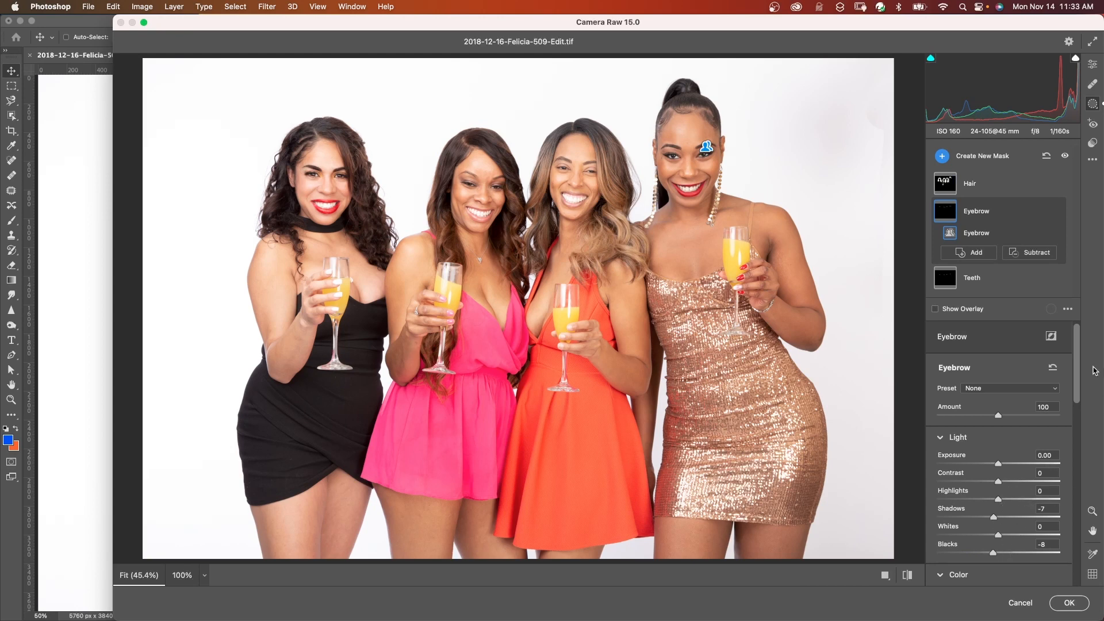
pyautogui.moveTo(1079, 370); pyautogui.dragTo(1081, 384)
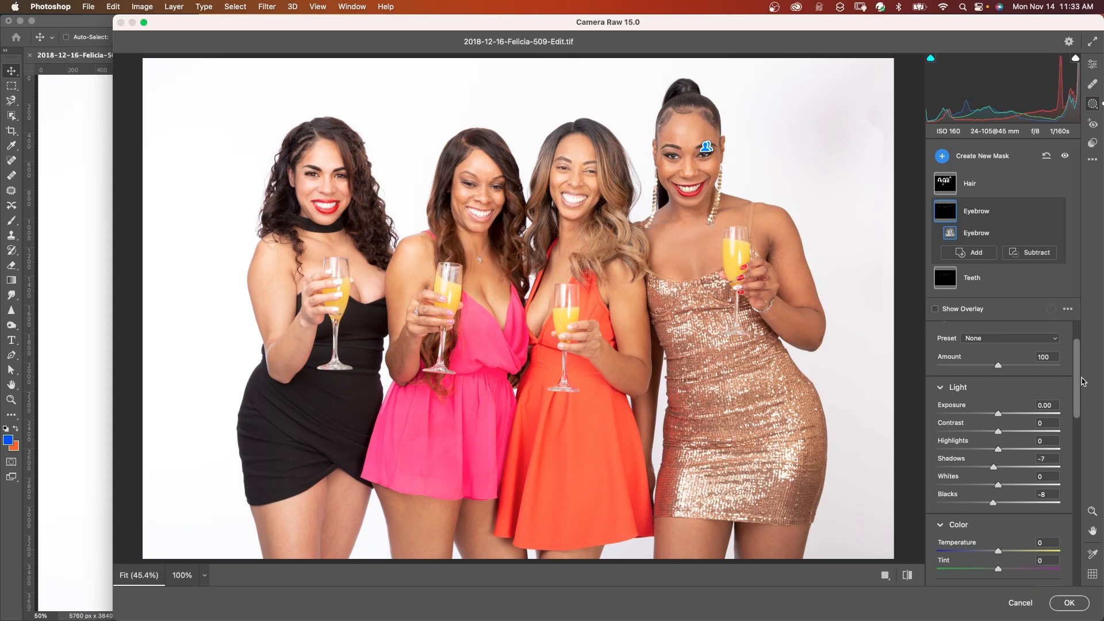
pyautogui.click(943, 285)
pyautogui.hotkey('shift', 'p')
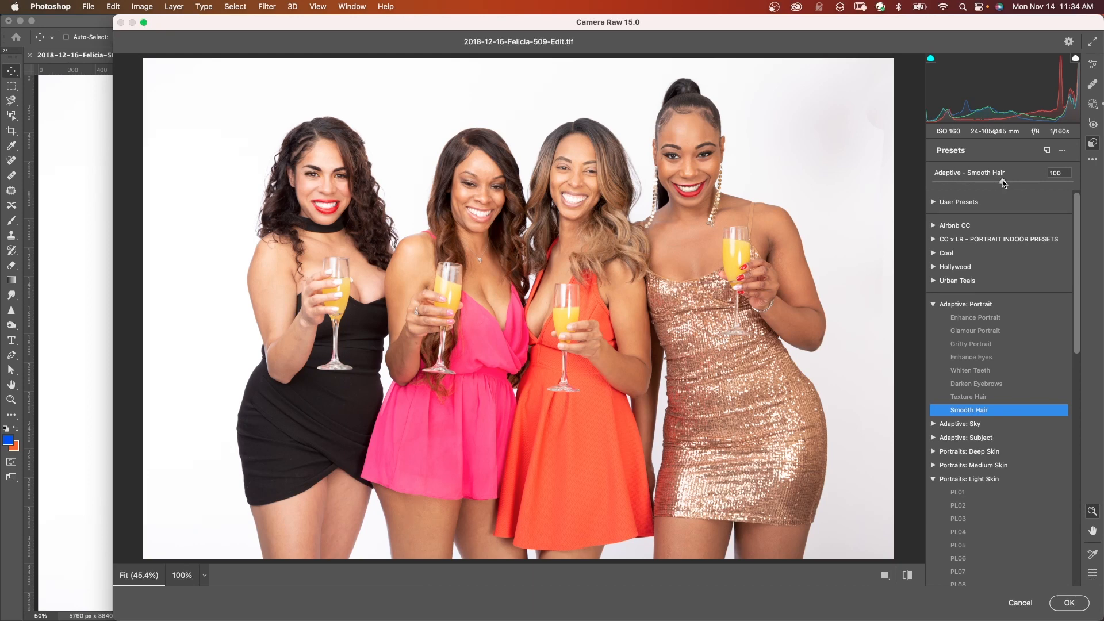
pyautogui.click(1092, 104)
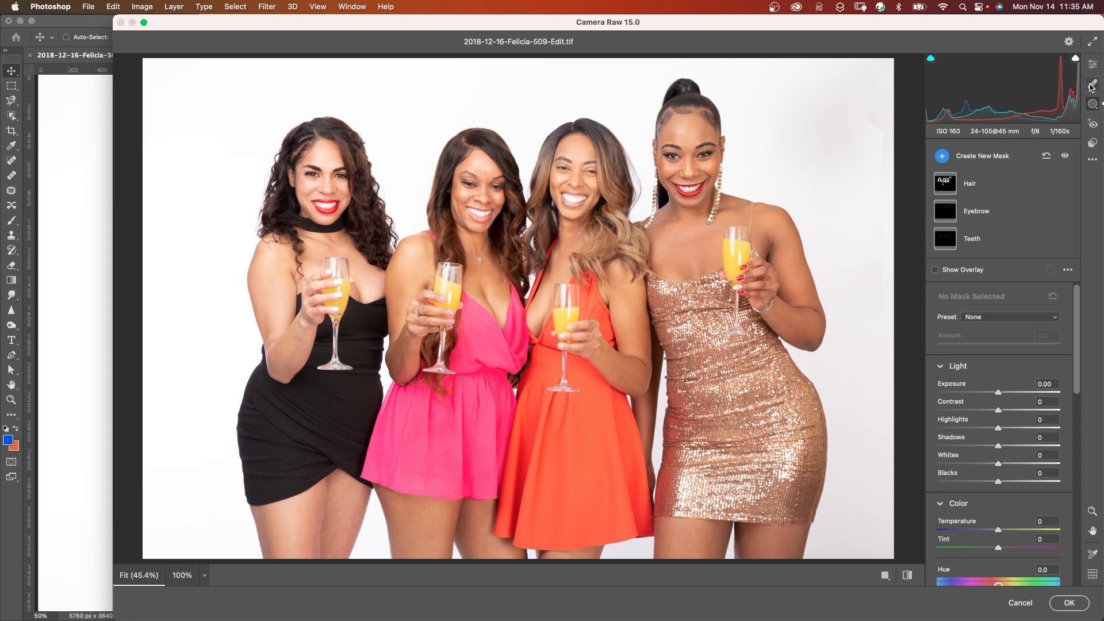
# - Remove the necklace of the woman in the pink dress with Content-Aware Remove at size 4, and refresh the fill
pyautogui.click(1092, 85)
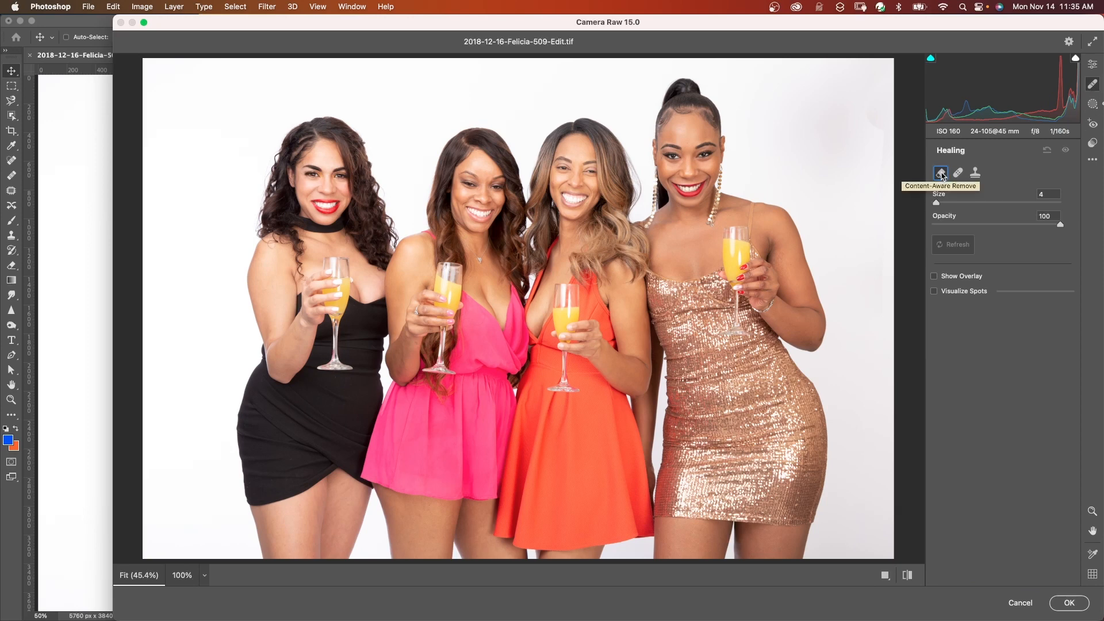
pyautogui.press('alt+super+0')
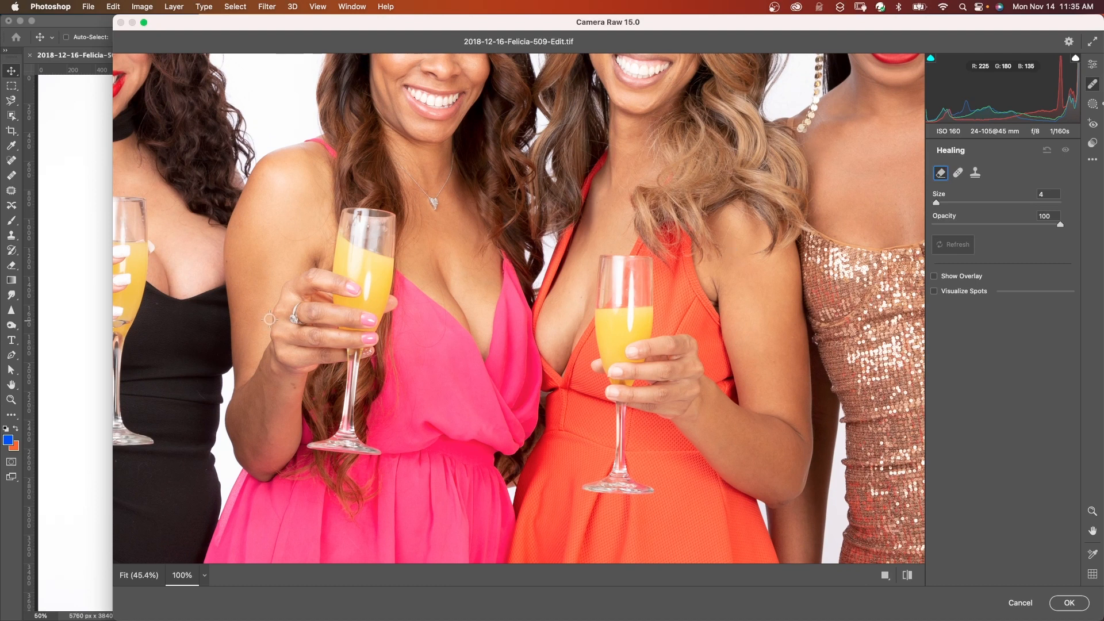
pyautogui.moveTo(453, 161)
pyautogui.mouseDown()
pyautogui.moveTo(456, 152)
pyautogui.moveTo(434, 210)
pyautogui.moveTo(397, 156)
pyautogui.moveTo(395, 170)
pyautogui.moveTo(419, 183)
pyautogui.mouseUp()
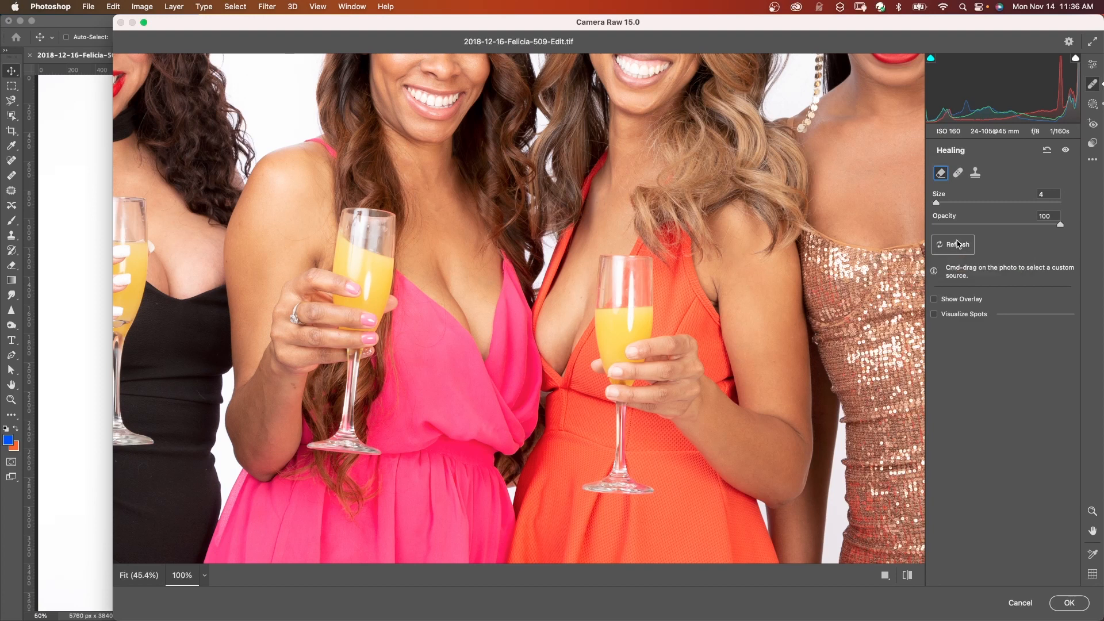
pyautogui.click(952, 249)
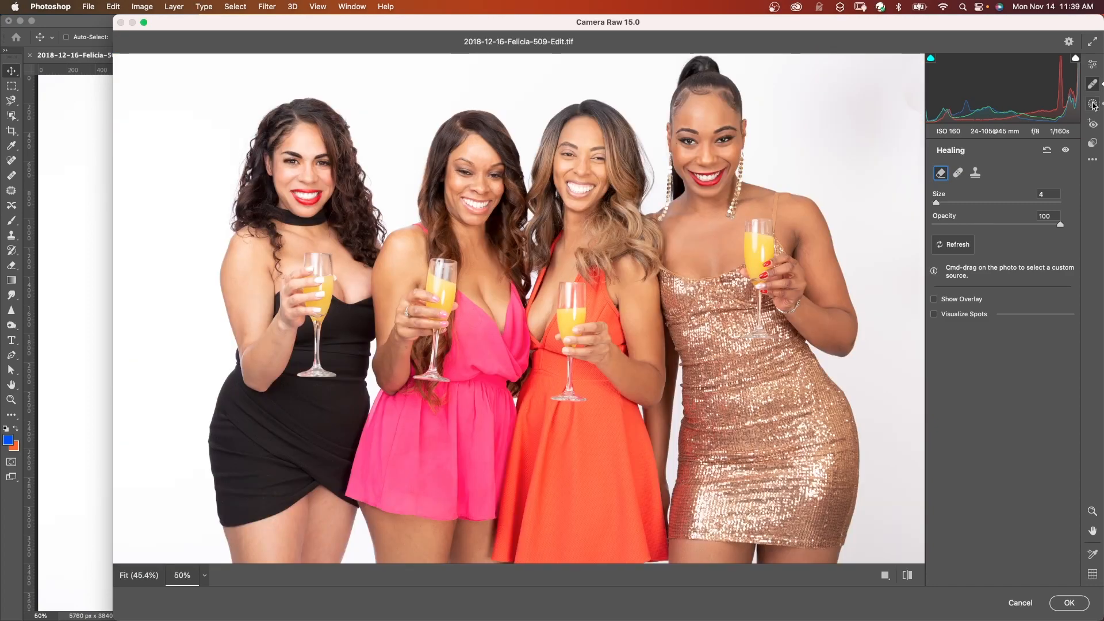
# - Clear all existing masks and create an Entire Person mask for Person 1
pyautogui.click(1093, 105)
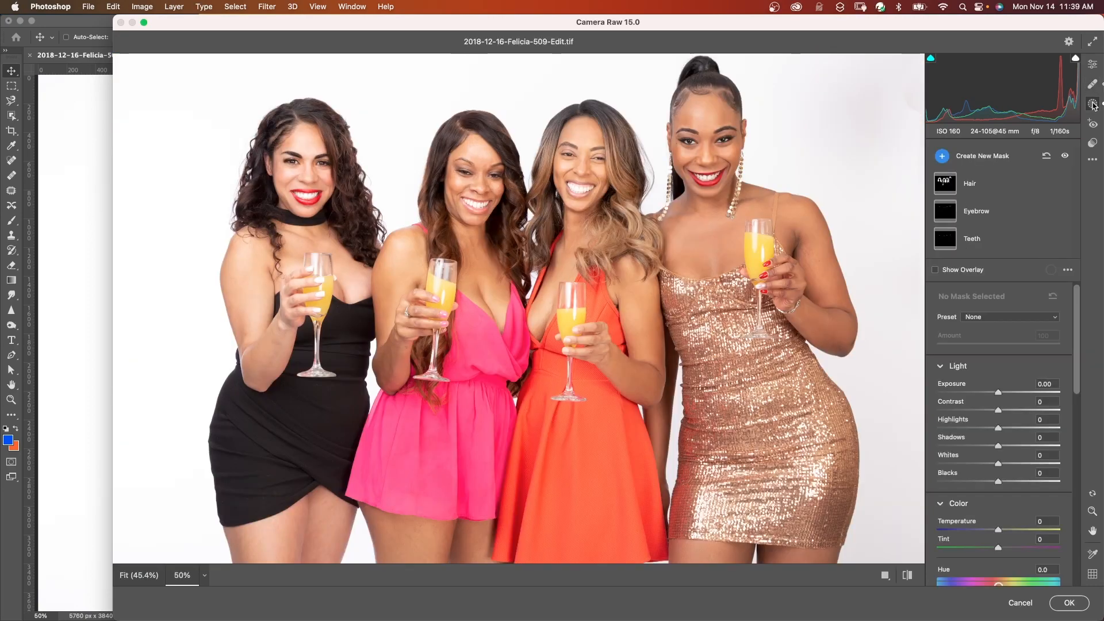
pyautogui.click(1046, 157)
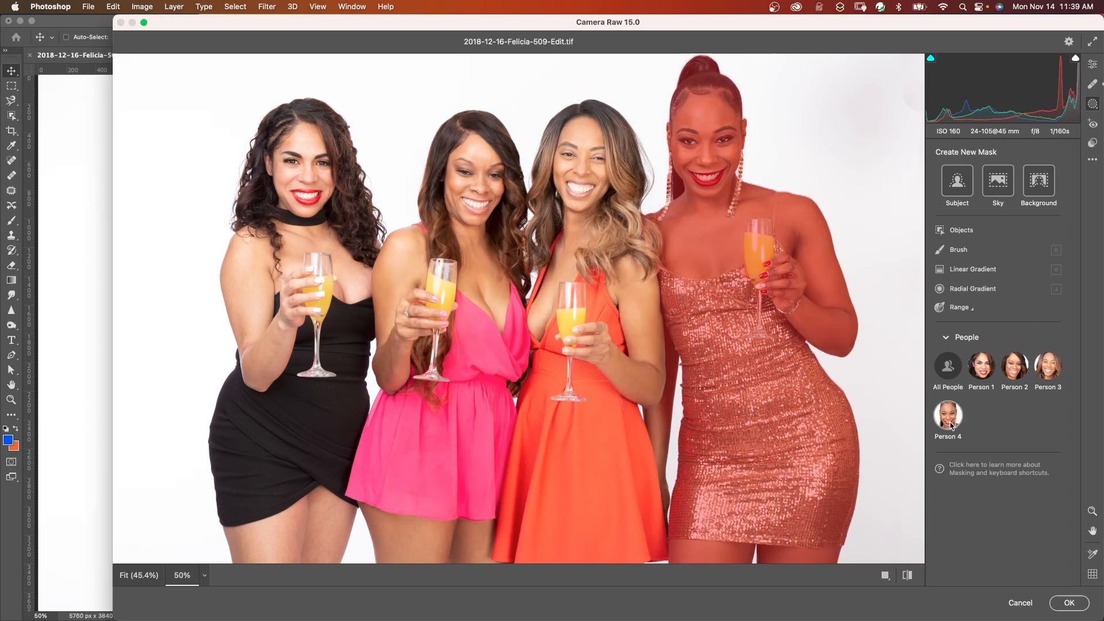
pyautogui.click(982, 366)
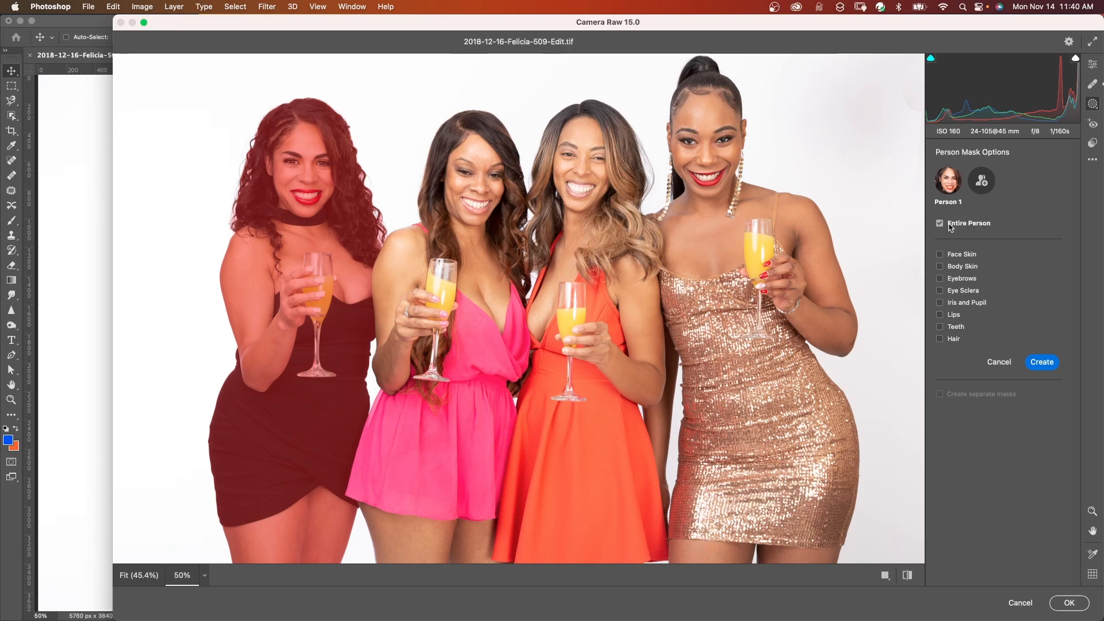
pyautogui.click(1043, 361)
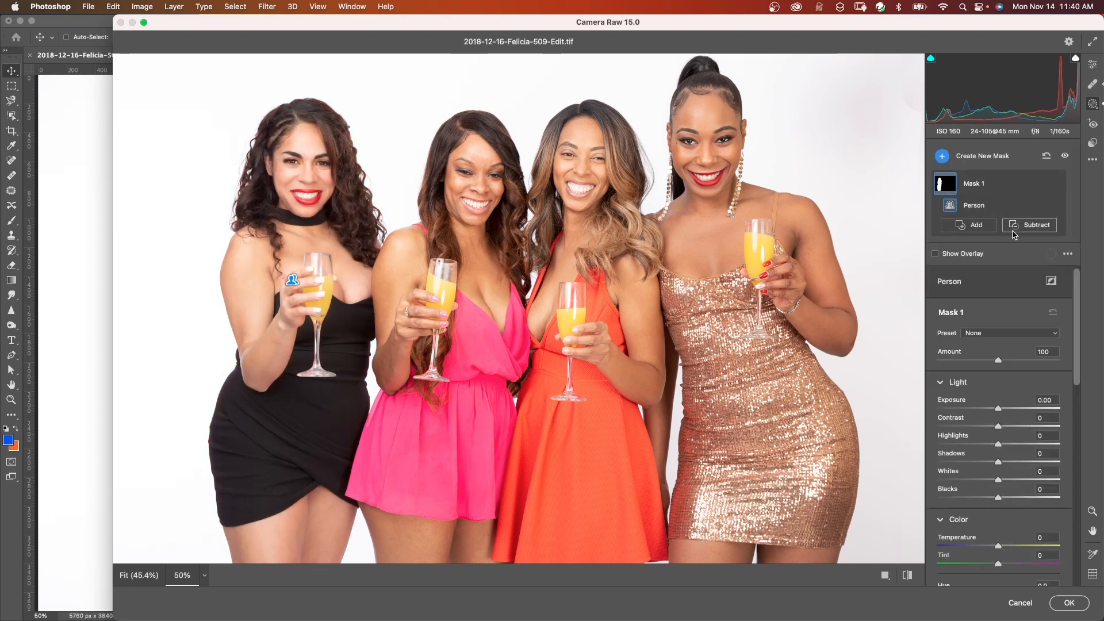
# - Set the exposure of the Person 1 mask to -0.10
pyautogui.moveTo(1076, 318); pyautogui.dragTo(1077, 338)
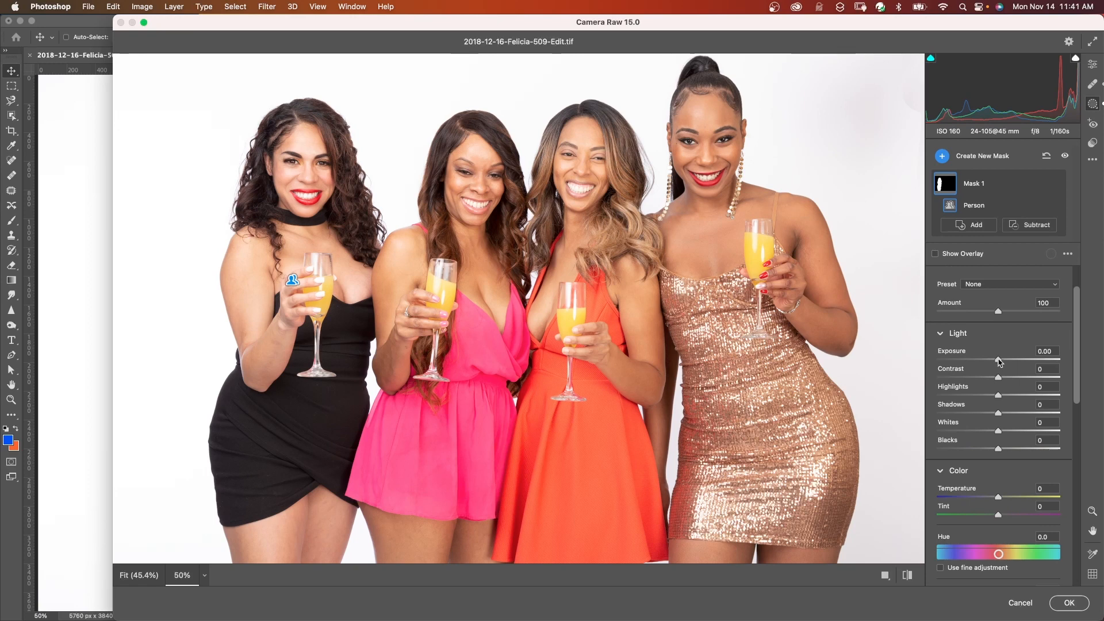
pyautogui.moveTo(998, 360); pyautogui.dragTo(997, 363)
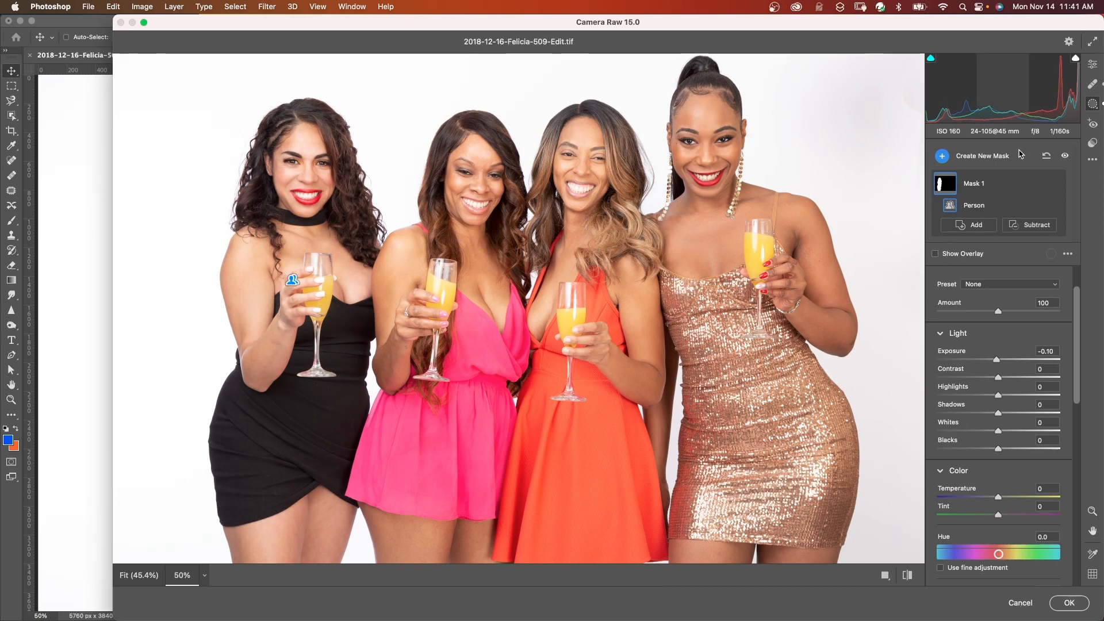
# - Create a Hair mask for Person 3 and set its highlights to +38
pyautogui.click(942, 157)
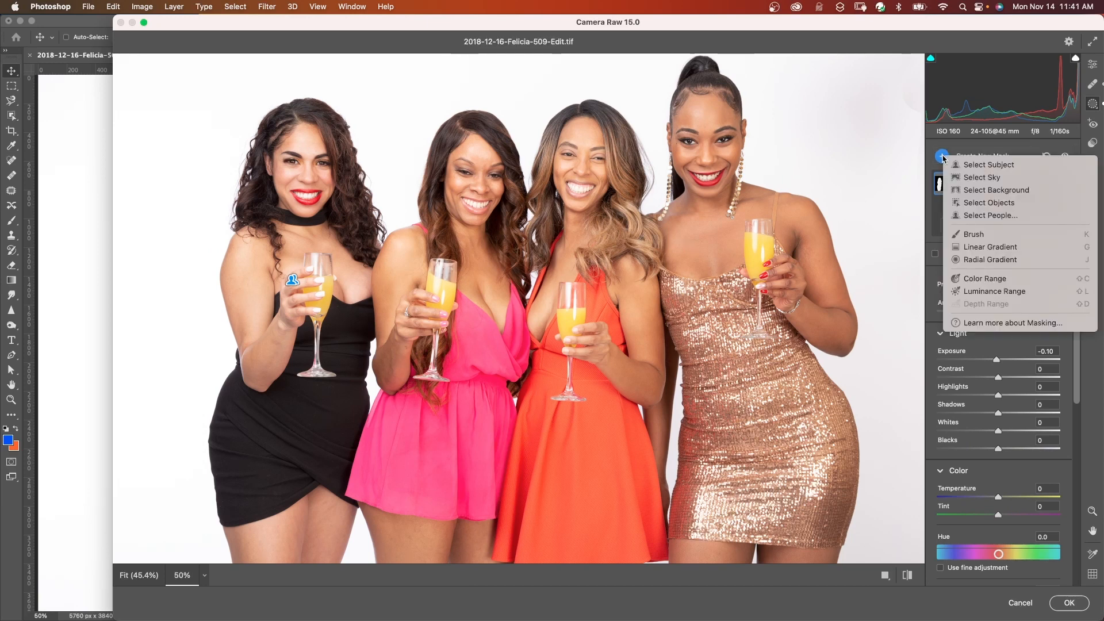
pyautogui.click(990, 215)
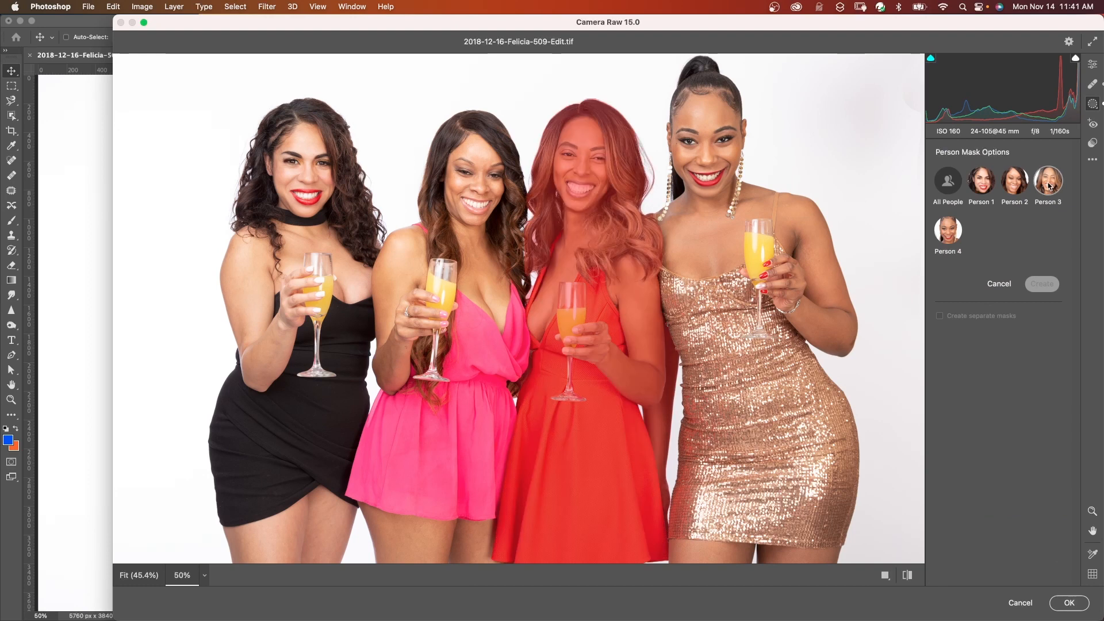
pyautogui.click(1049, 185)
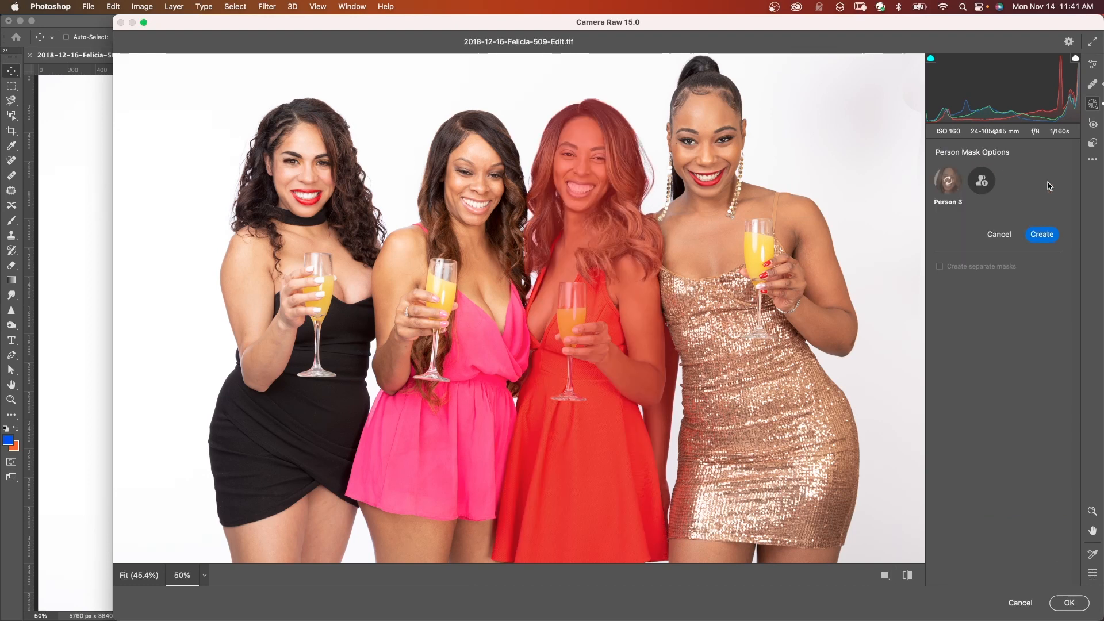
pyautogui.click(940, 339)
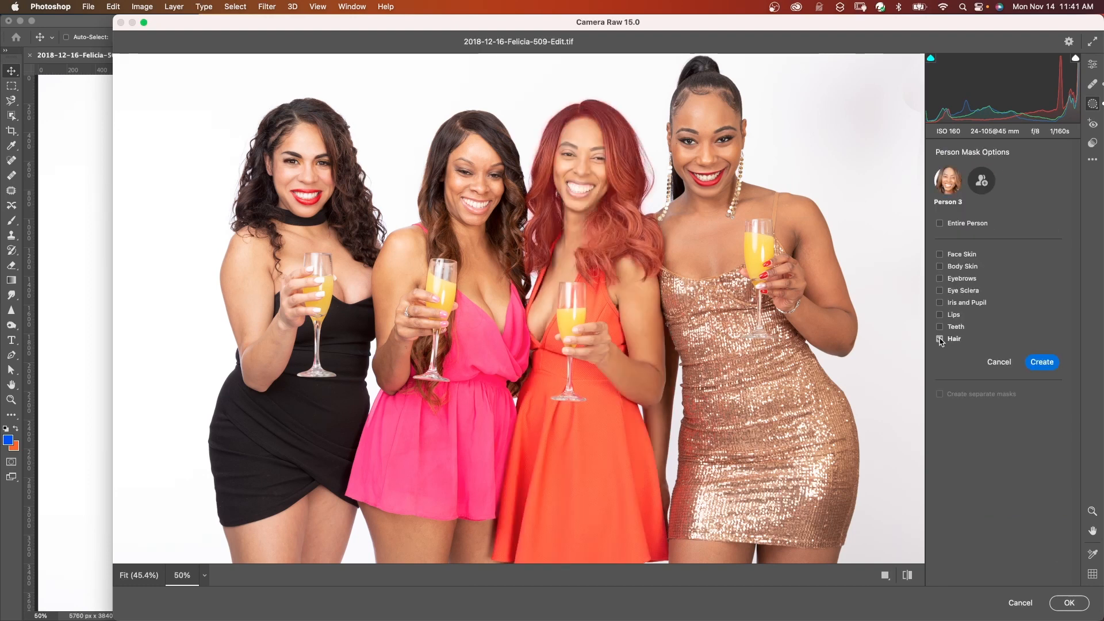
pyautogui.click(1041, 363)
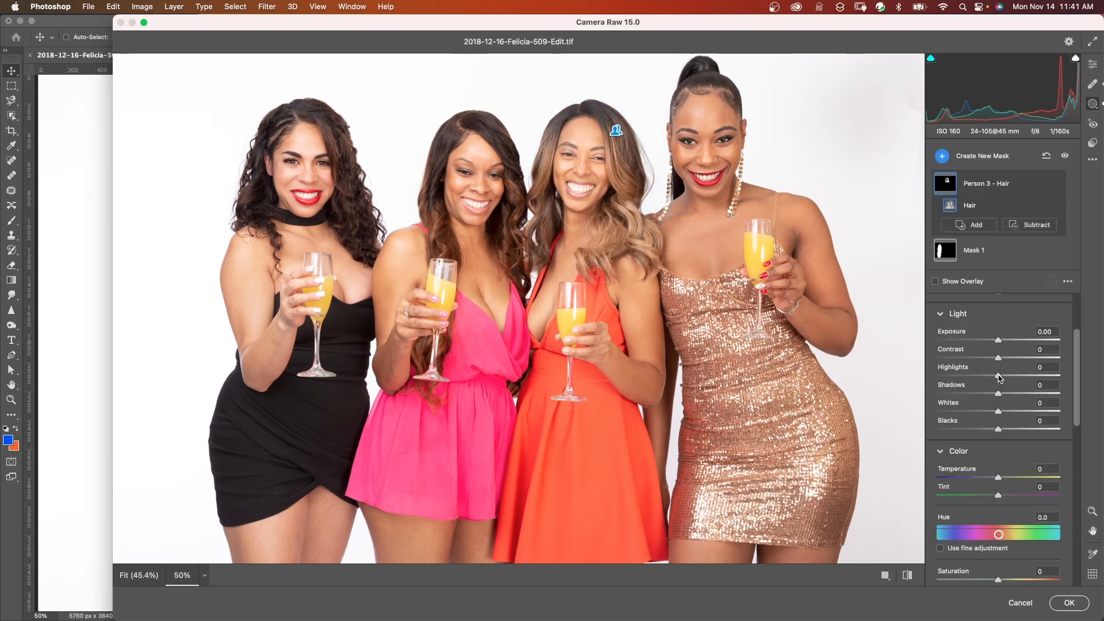
pyautogui.moveTo(999, 377); pyautogui.dragTo(1022, 381)
# - Create one combined Face Skin and Body Skin mask for Person 4
pyautogui.click(941, 157)
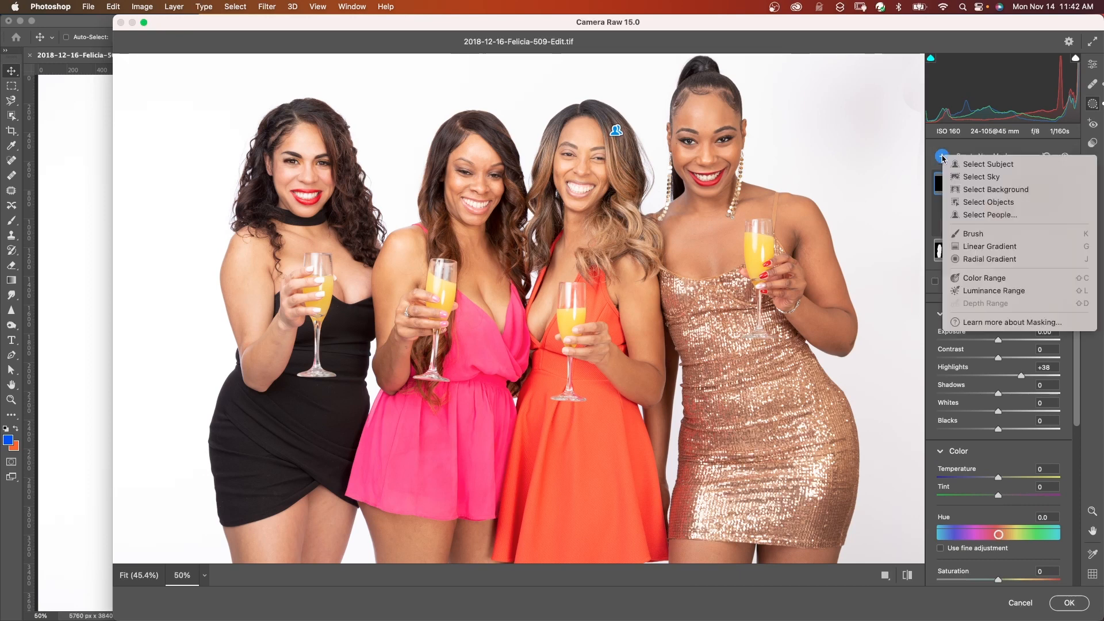
pyautogui.click(980, 202)
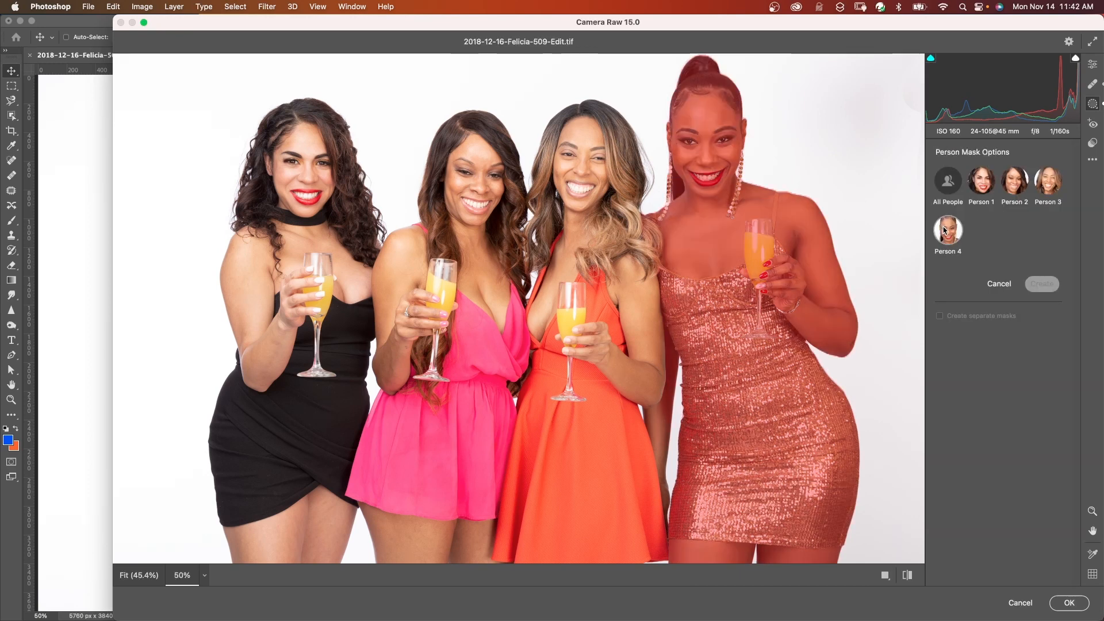
pyautogui.click(947, 230)
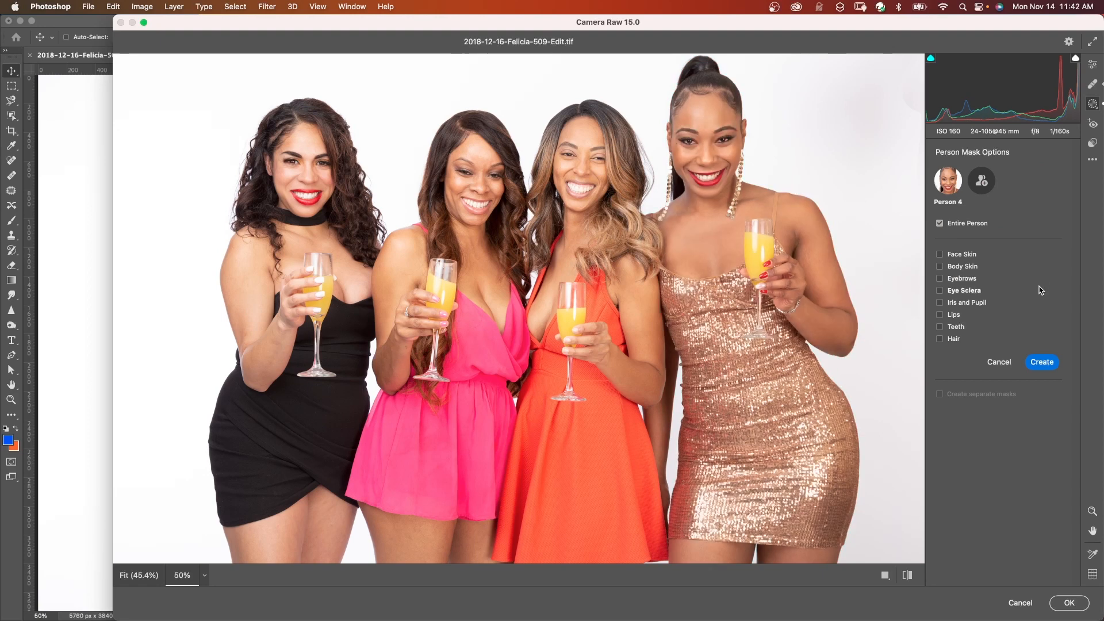
pyautogui.click(939, 254)
pyautogui.click(940, 267)
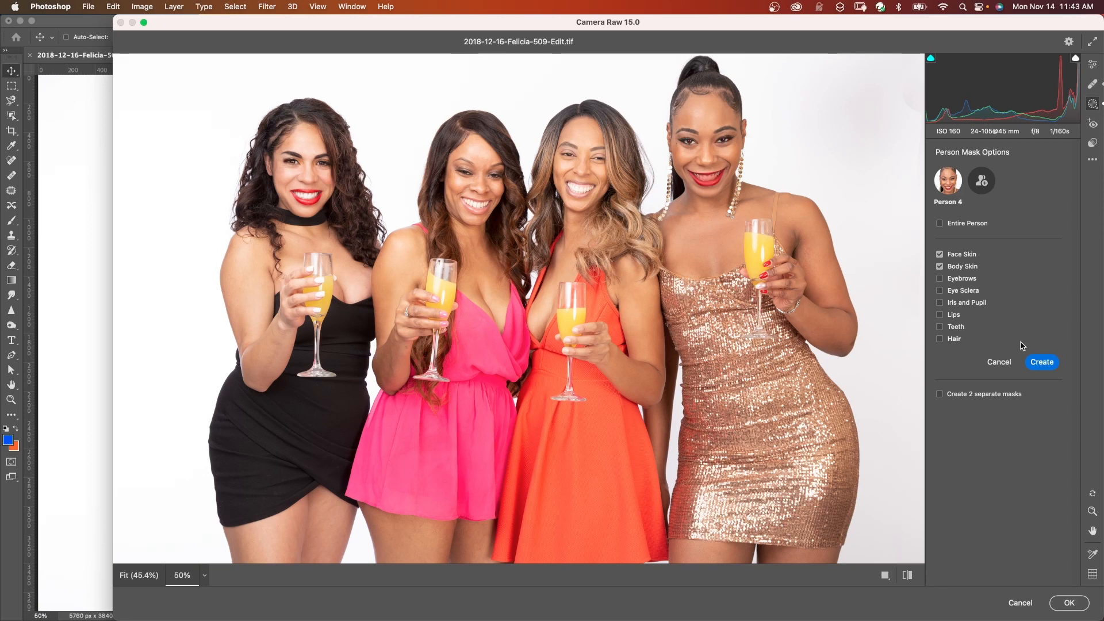
pyautogui.click(1038, 363)
# - Check the Body Skin and Face Skin components of Mask 2 and reduce the mask's texture to soften the skin
pyautogui.click(977, 210)
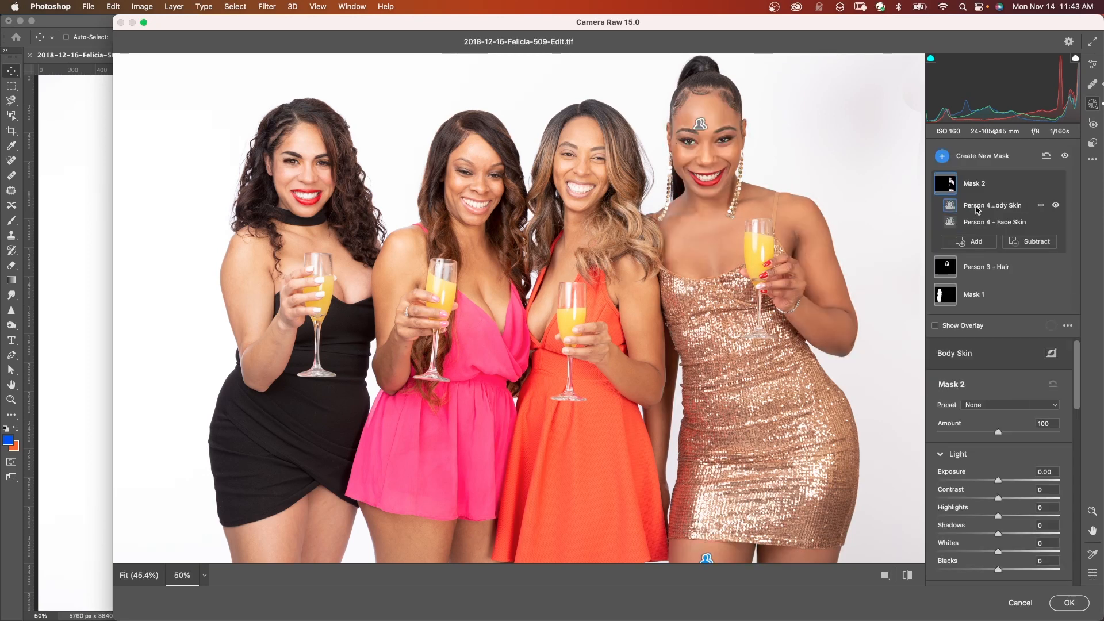
pyautogui.click(980, 221)
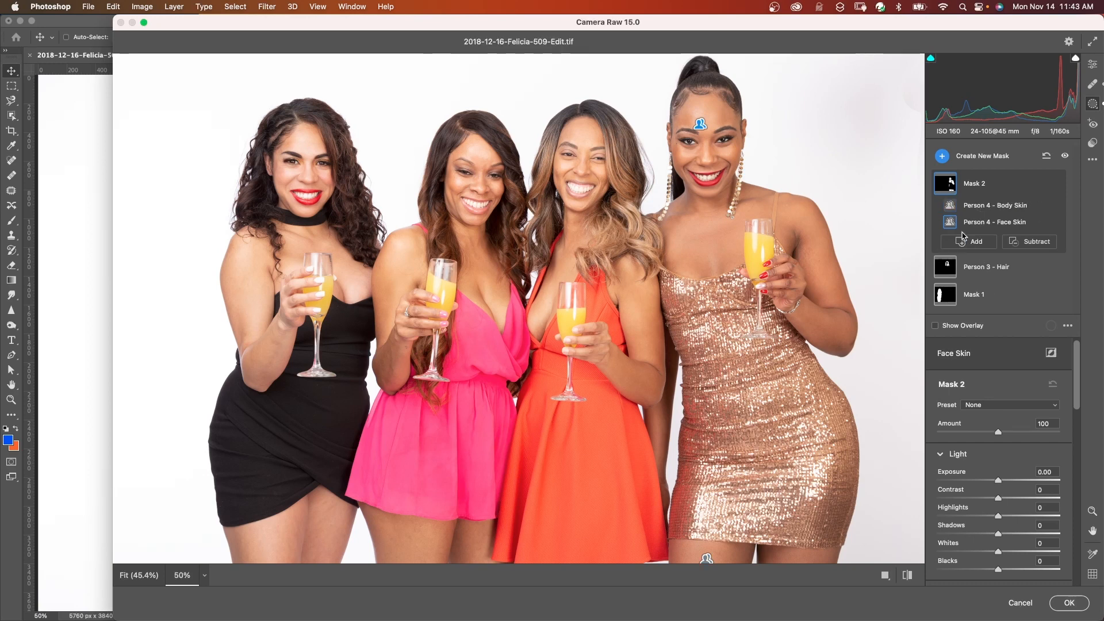
pyautogui.moveTo(953, 223)
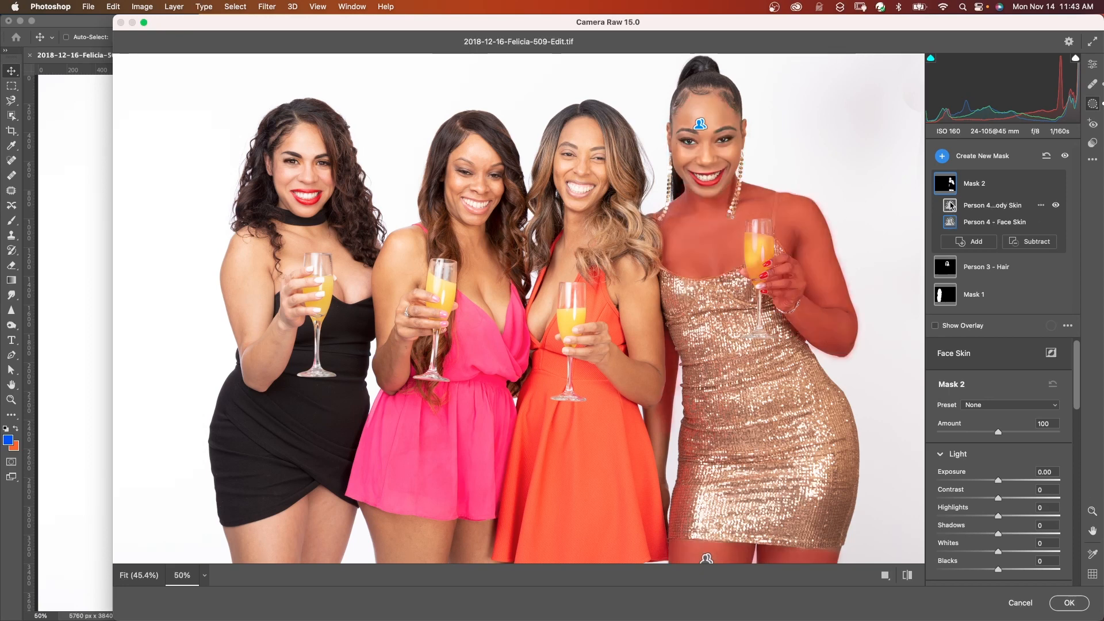
pyautogui.scroll(-10, 1000, 460)
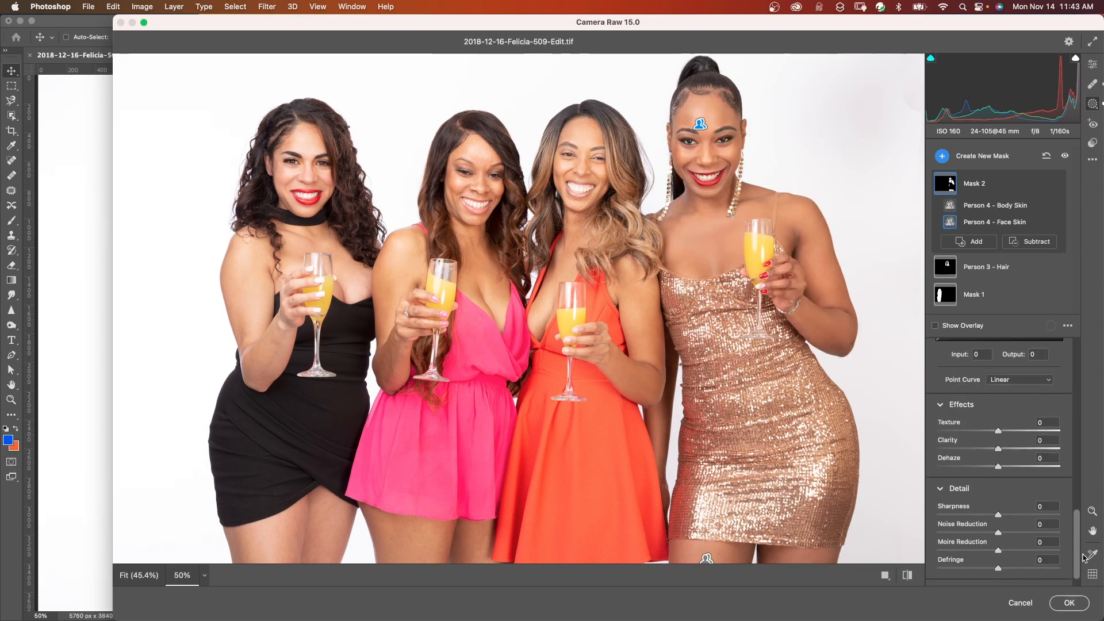
pyautogui.moveTo(998, 430); pyautogui.dragTo(975, 431)
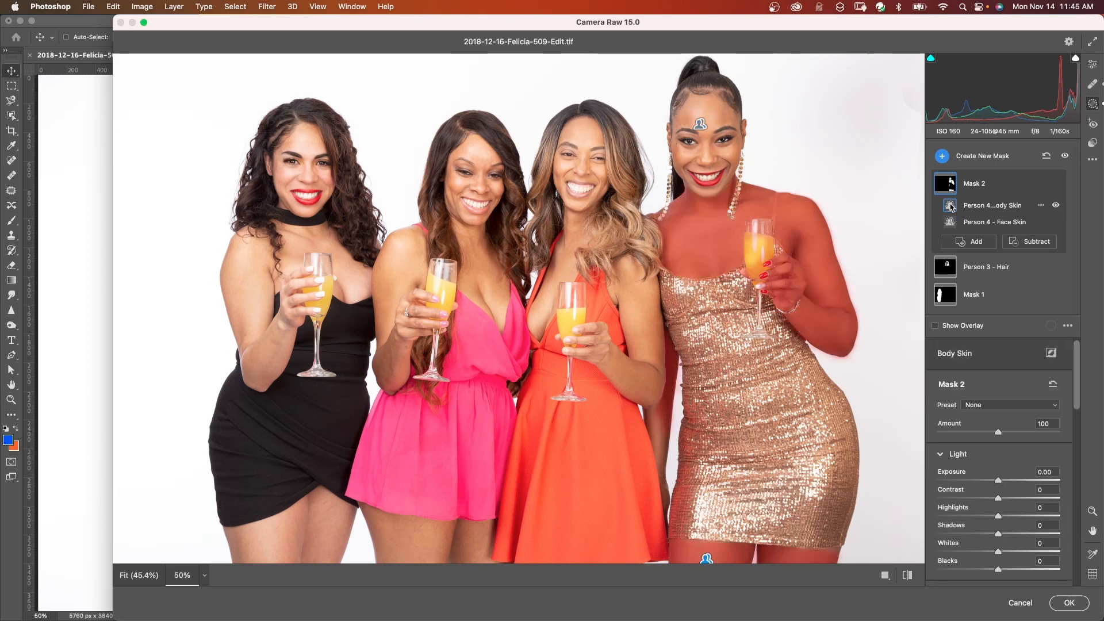
# - Reduce the overall strength of the Mask 2 skin adjustments to an Amount of 44
pyautogui.click(950, 206)
pyautogui.scroll(-5, 1079, 434)
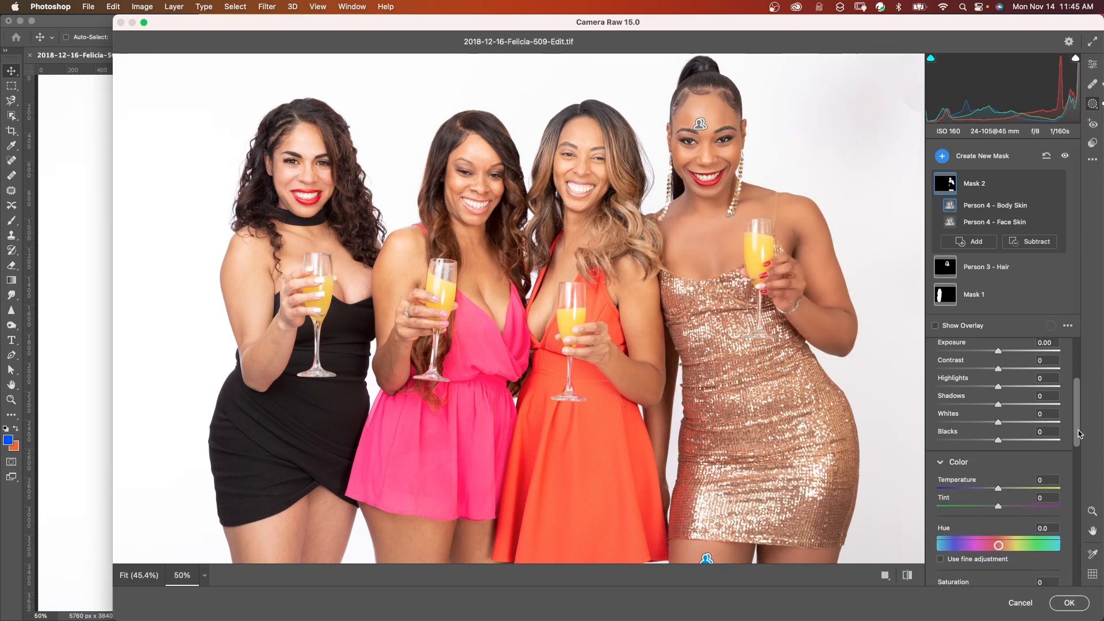
pyautogui.scroll(-10, 1079, 434)
pyautogui.scroll(15, 976, 442)
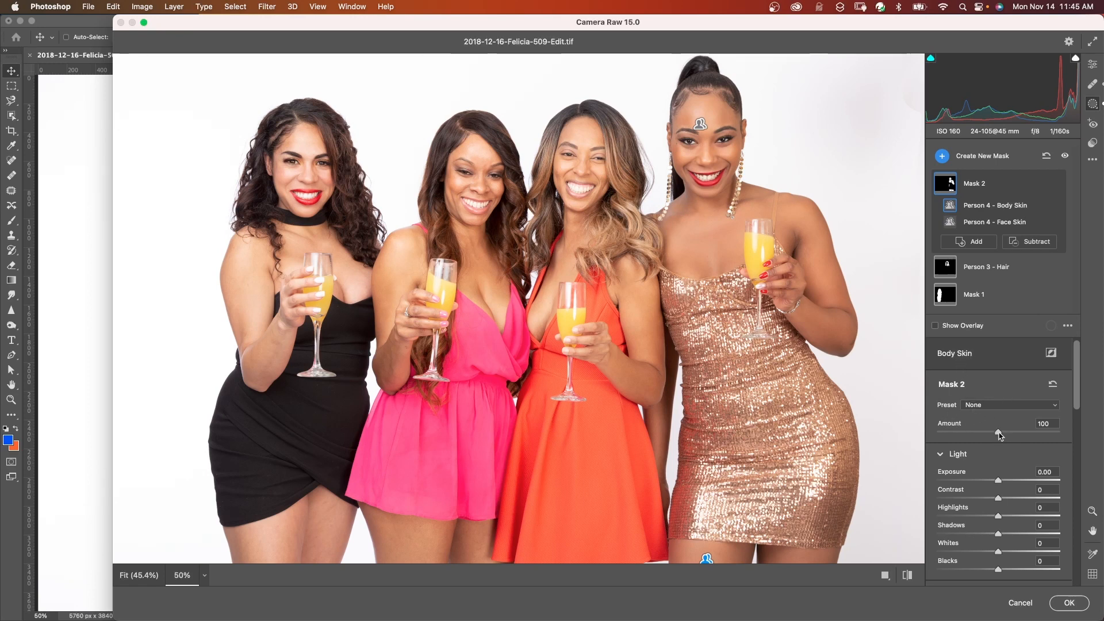
pyautogui.moveTo(999, 435); pyautogui.dragTo(968, 435)
pyautogui.click(991, 222)
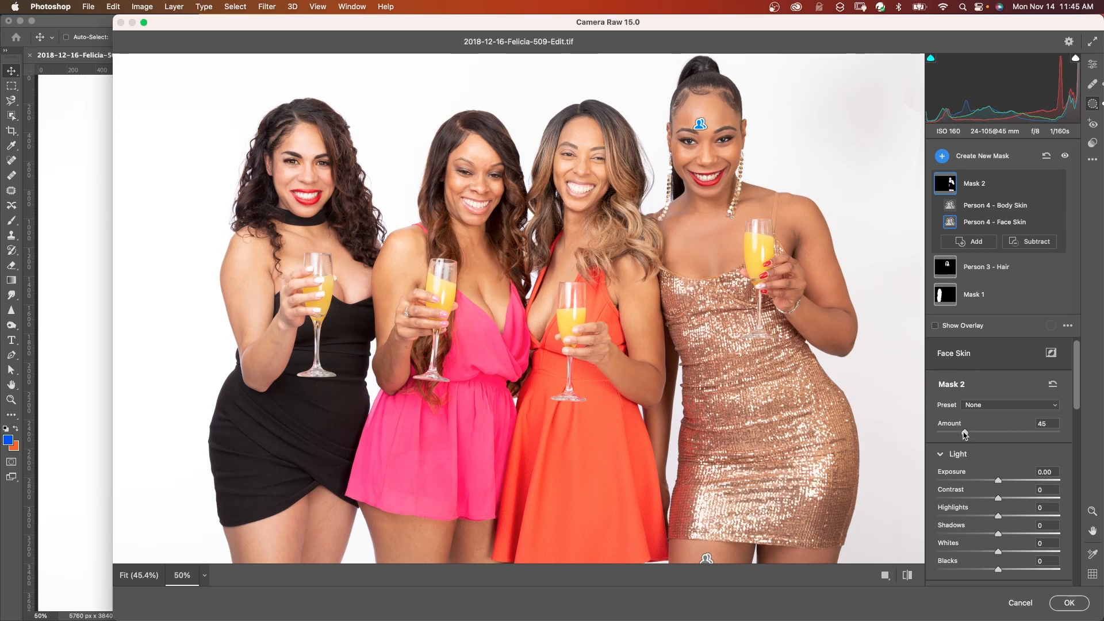
pyautogui.moveTo(964, 434); pyautogui.dragTo(964, 434)
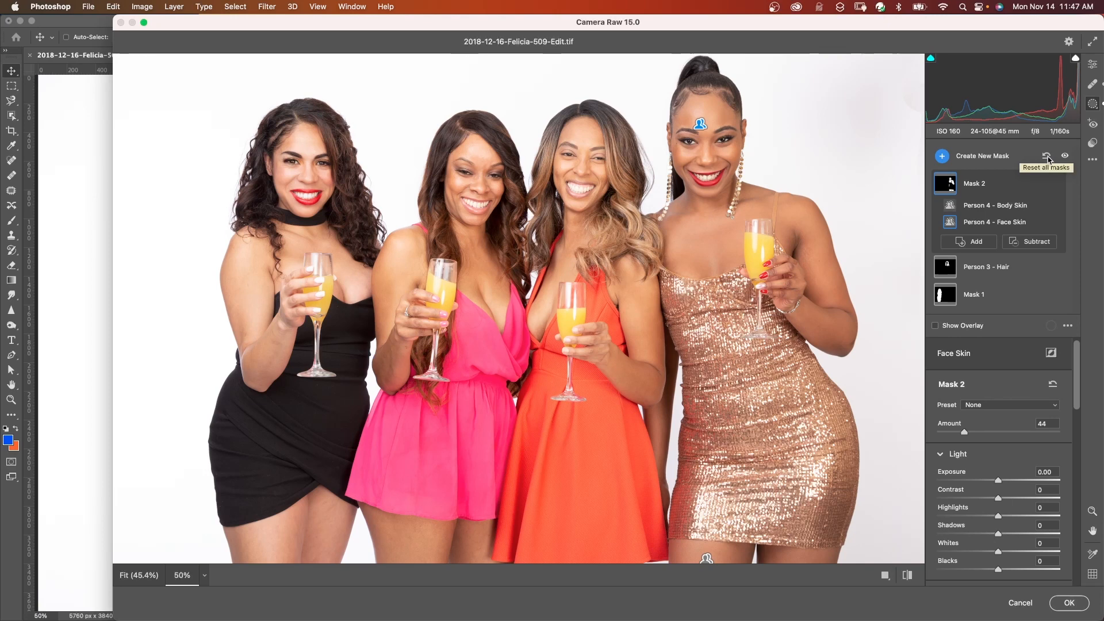
# - Check the global edit settings and the mask list, then apply the Camera Raw edits to the group portrait
pyautogui.click(1093, 68)
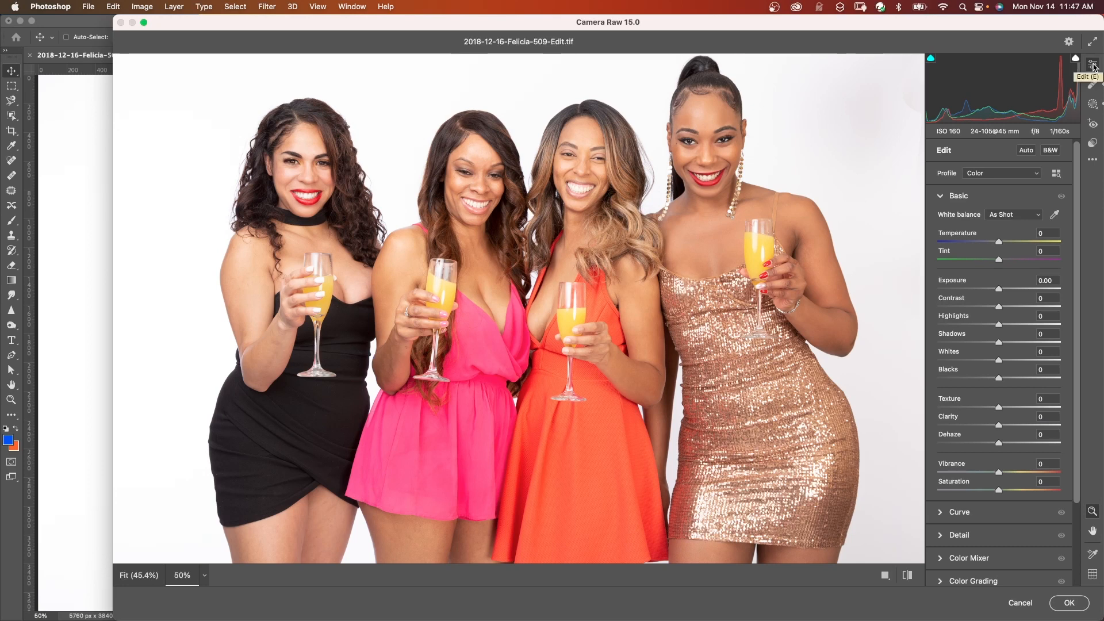
pyautogui.click(1092, 106)
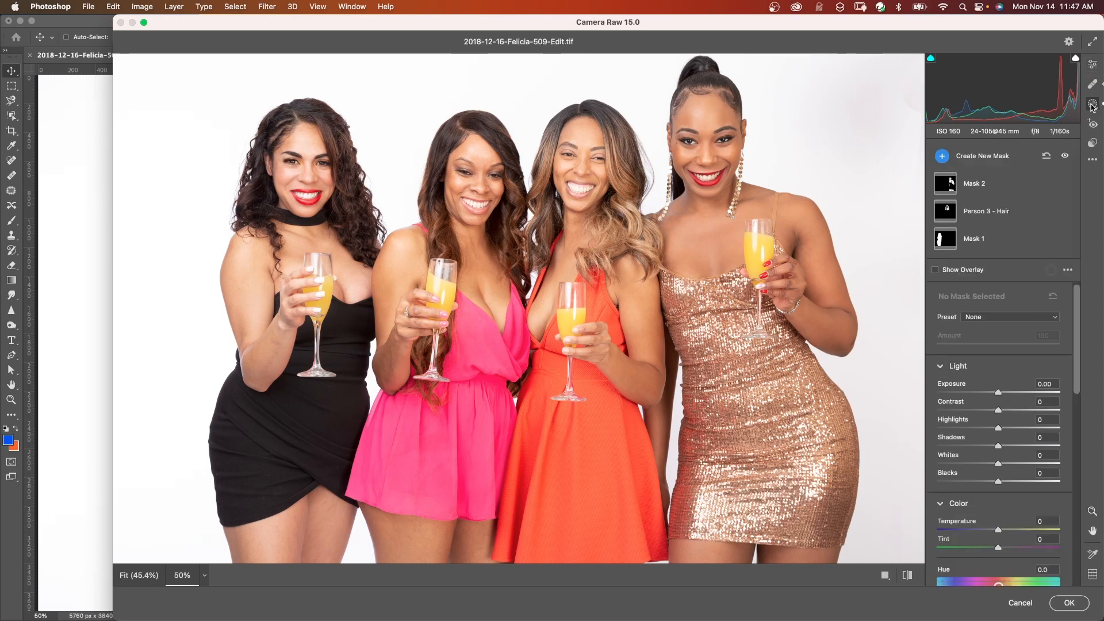
pyautogui.click(1092, 145)
pyautogui.click(1069, 602)
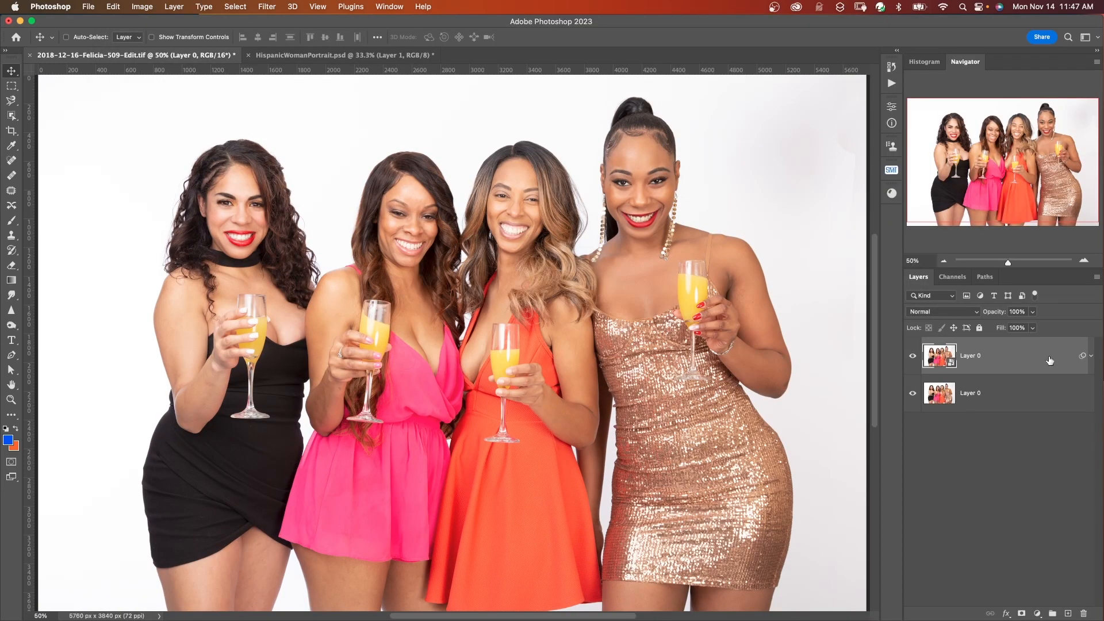
# - Reopen the Camera Raw smart filter on the upper Layer 0, review its stored masks and close the filter again
pyautogui.click(1091, 356)
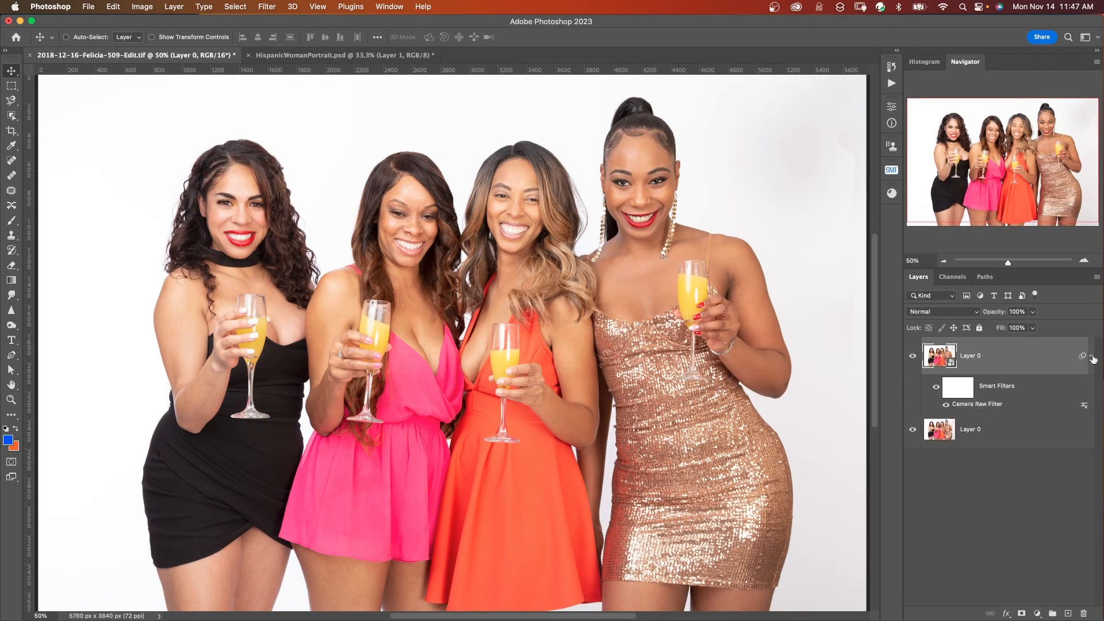
pyautogui.doubleClick(975, 404)
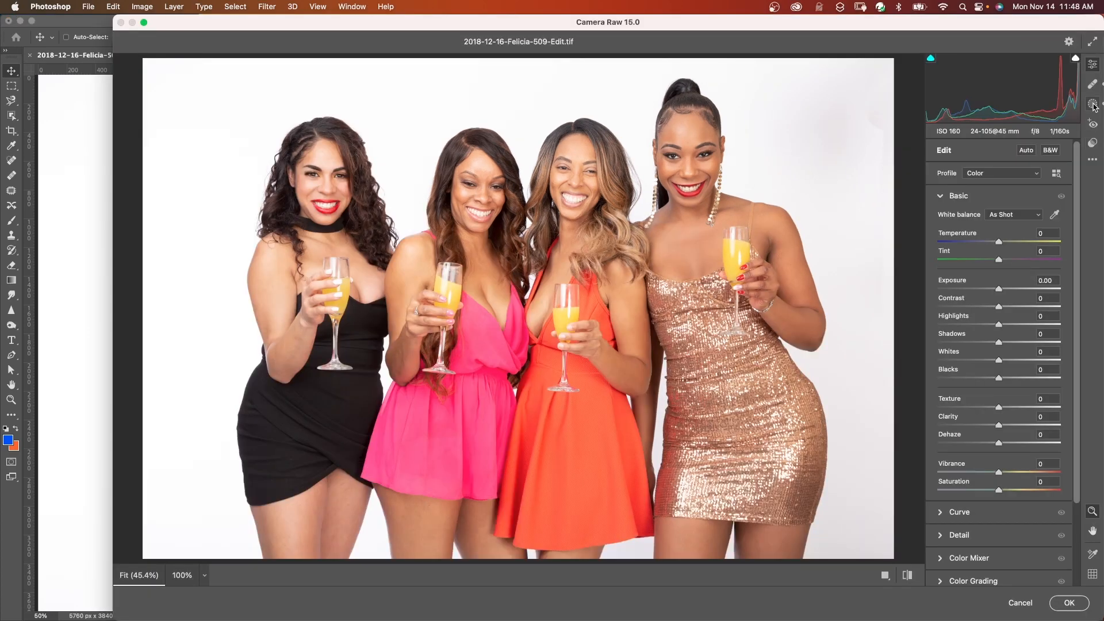
pyautogui.click(1092, 105)
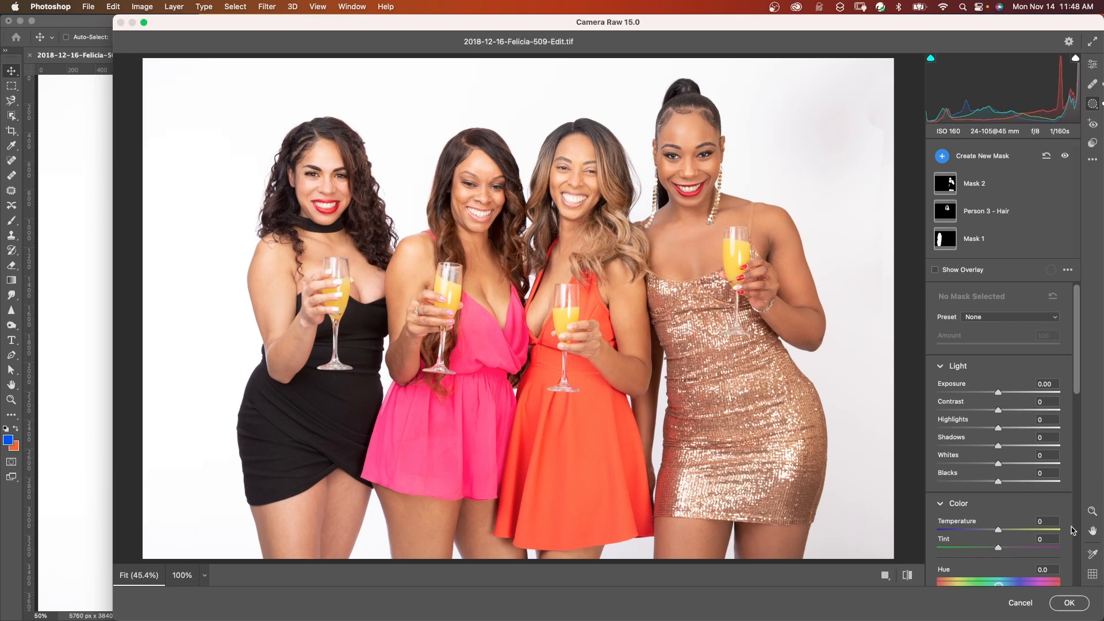
pyautogui.click(1068, 603)
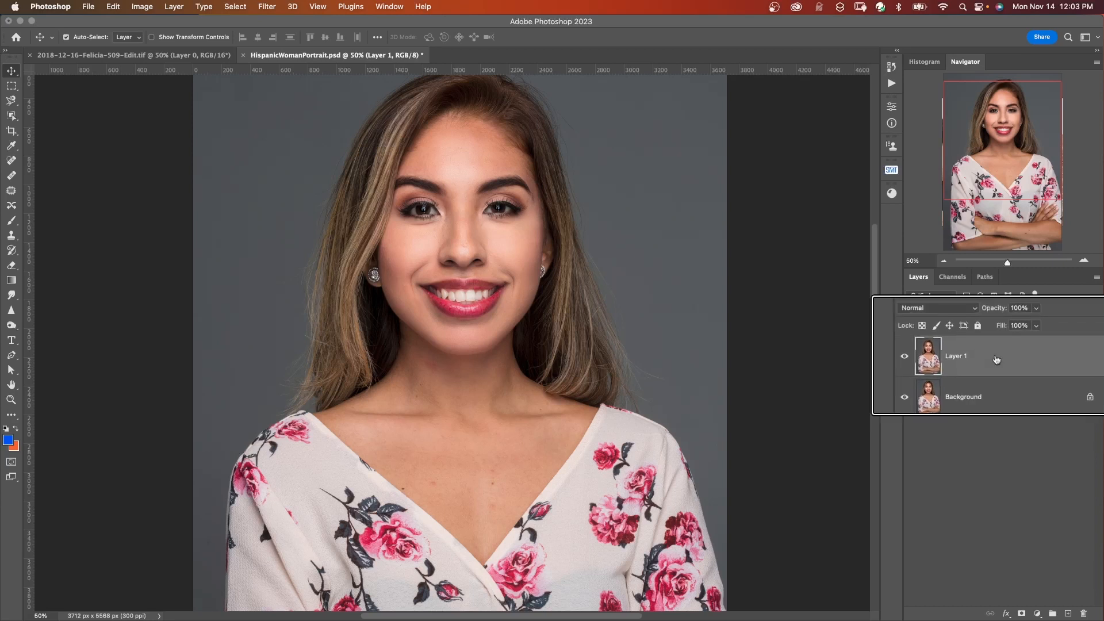
# - Convert Layer 1 of HispanicWomanPortrait.psd to a Smart Object and open it in the Camera Raw Filter
pyautogui.press('super+slash')
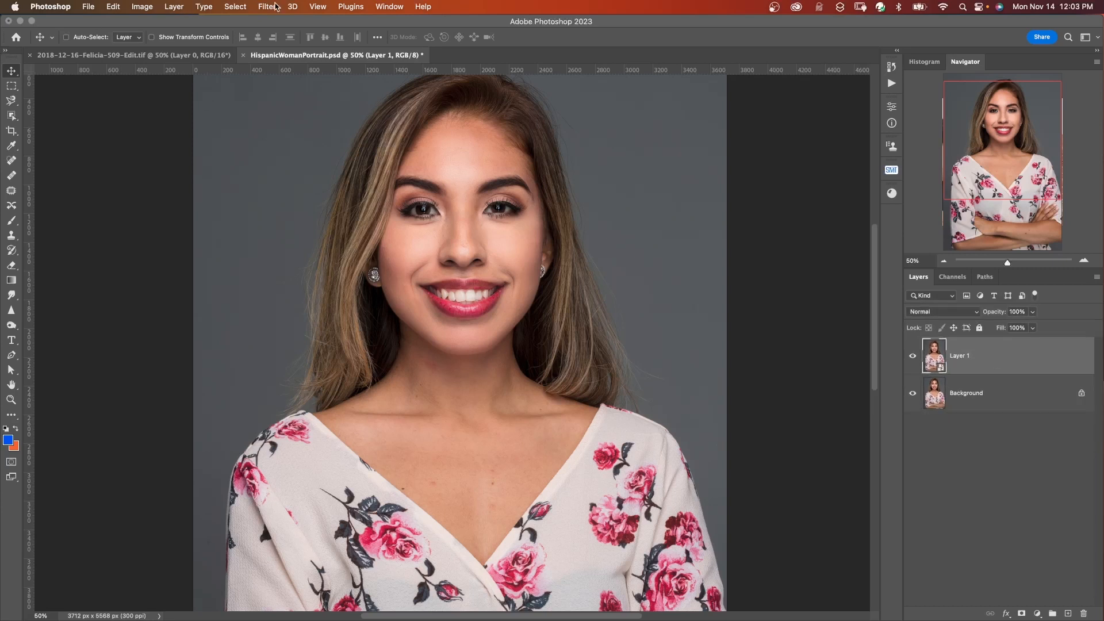
pyautogui.click(275, 7)
pyautogui.click(282, 94)
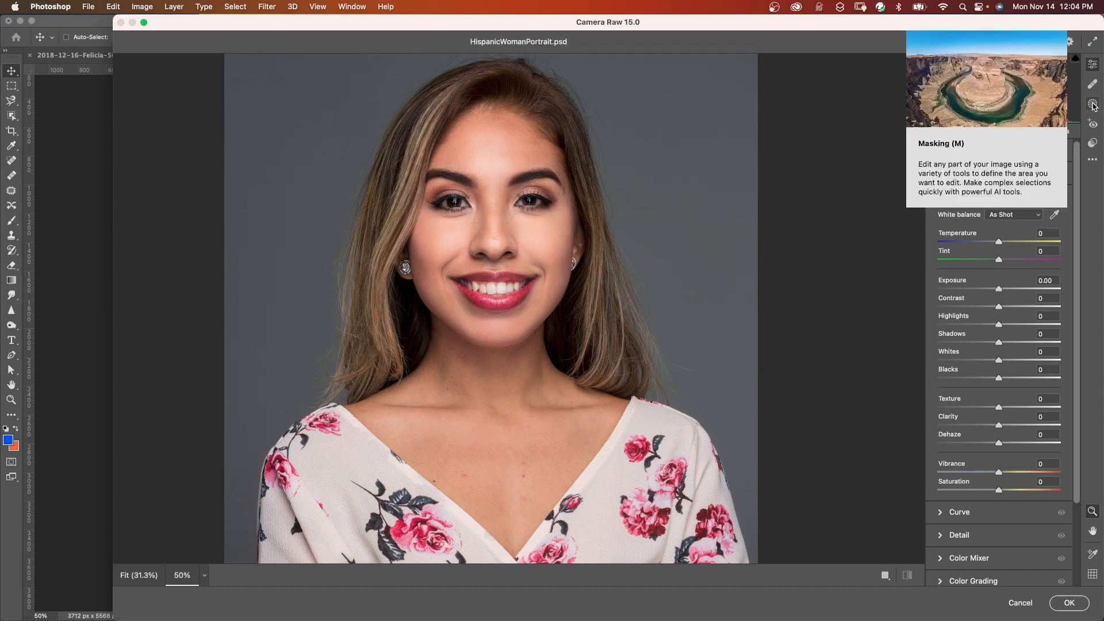
# - Select Face Skin, Body Skin, Eyebrows, Eye Sclera, Iris and Pupil, Lips, Teeth and Hair as the areas to mask for Person 1
pyautogui.click(1092, 84)
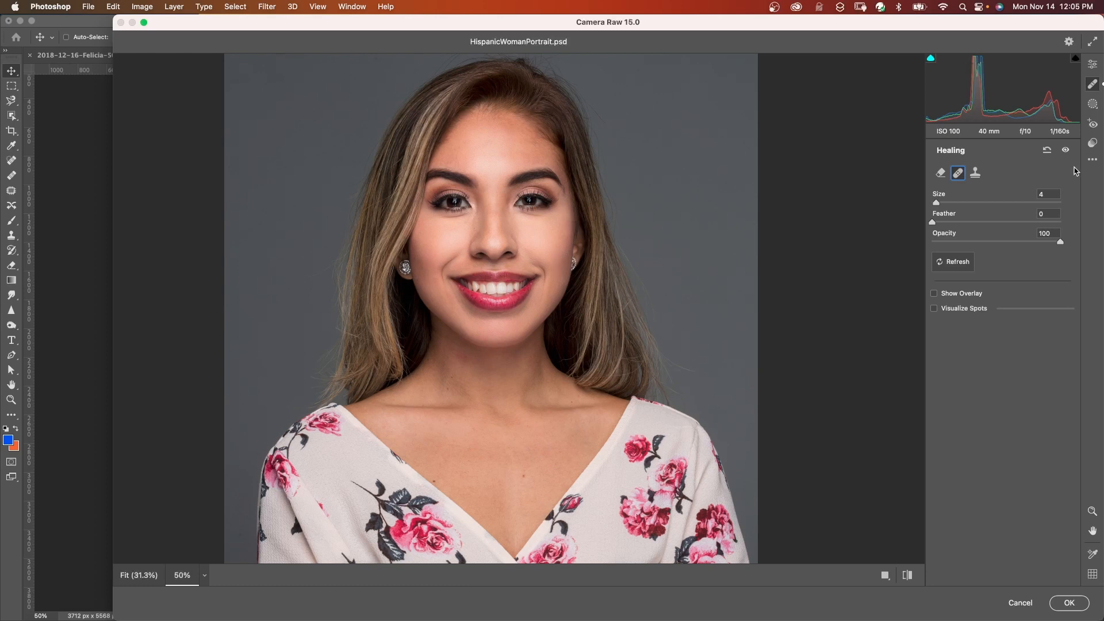
pyautogui.click(1092, 104)
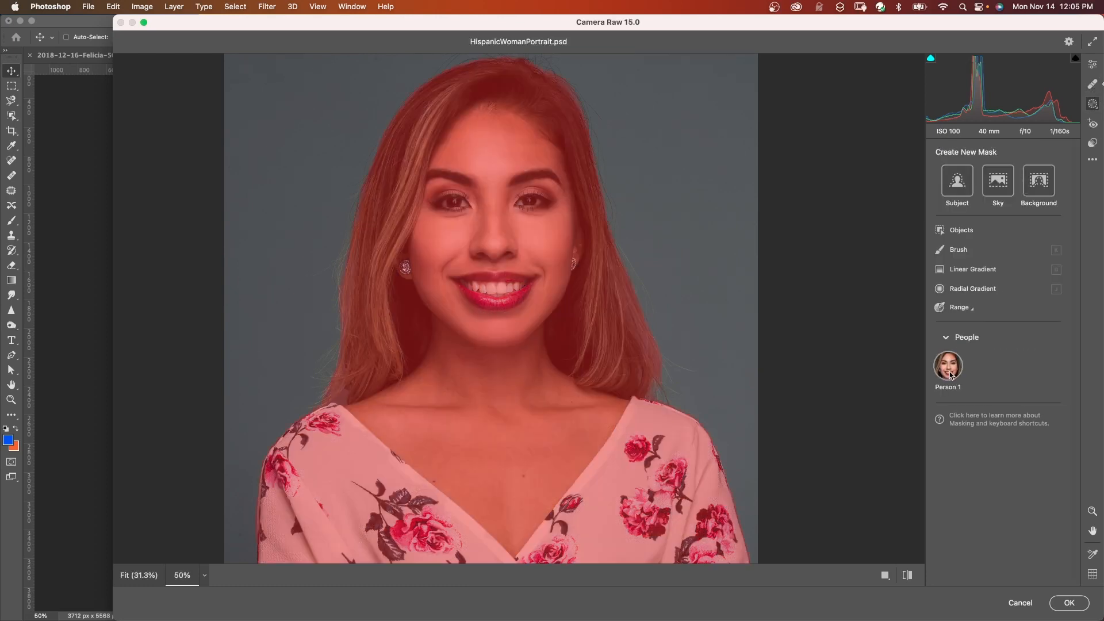
pyautogui.click(948, 368)
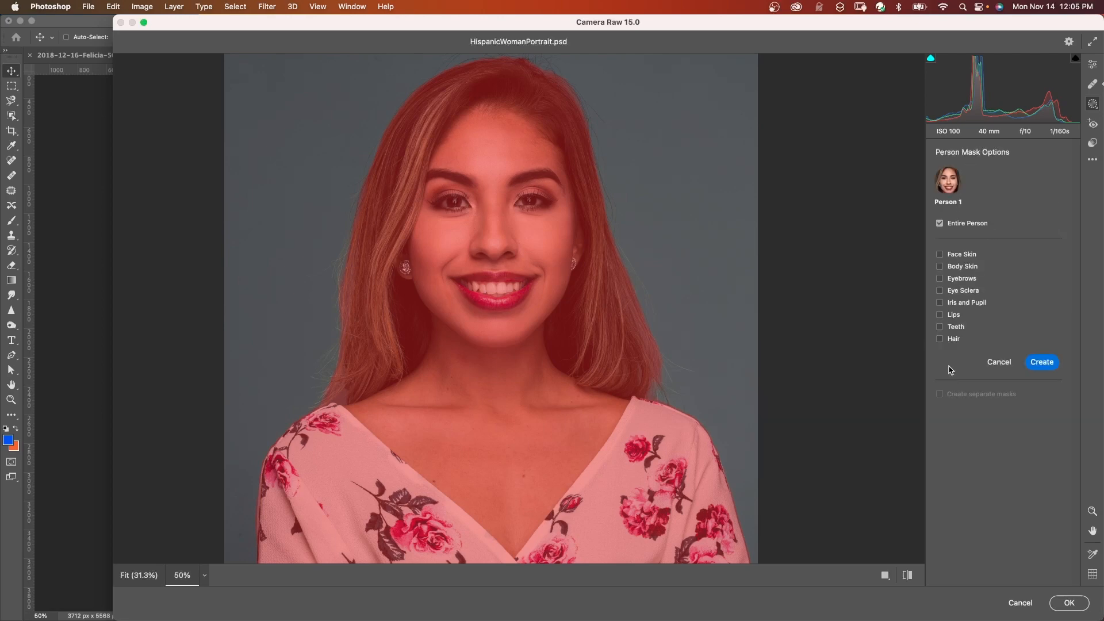
pyautogui.click(939, 254)
pyautogui.click(939, 266)
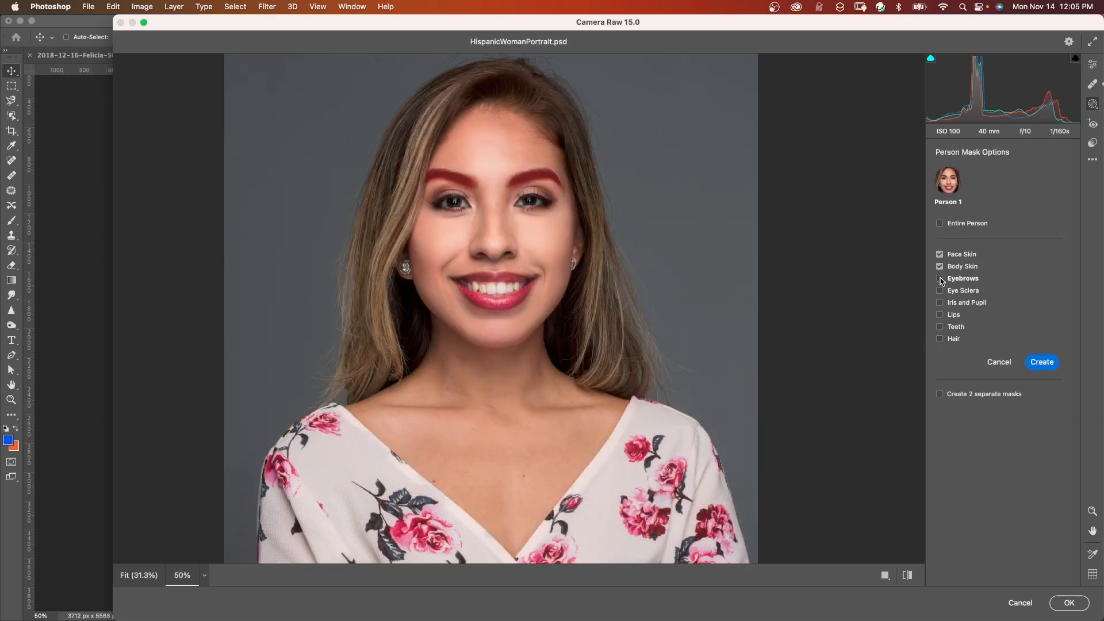
pyautogui.click(939, 278)
pyautogui.click(939, 291)
pyautogui.click(939, 302)
pyautogui.click(940, 315)
pyautogui.click(939, 326)
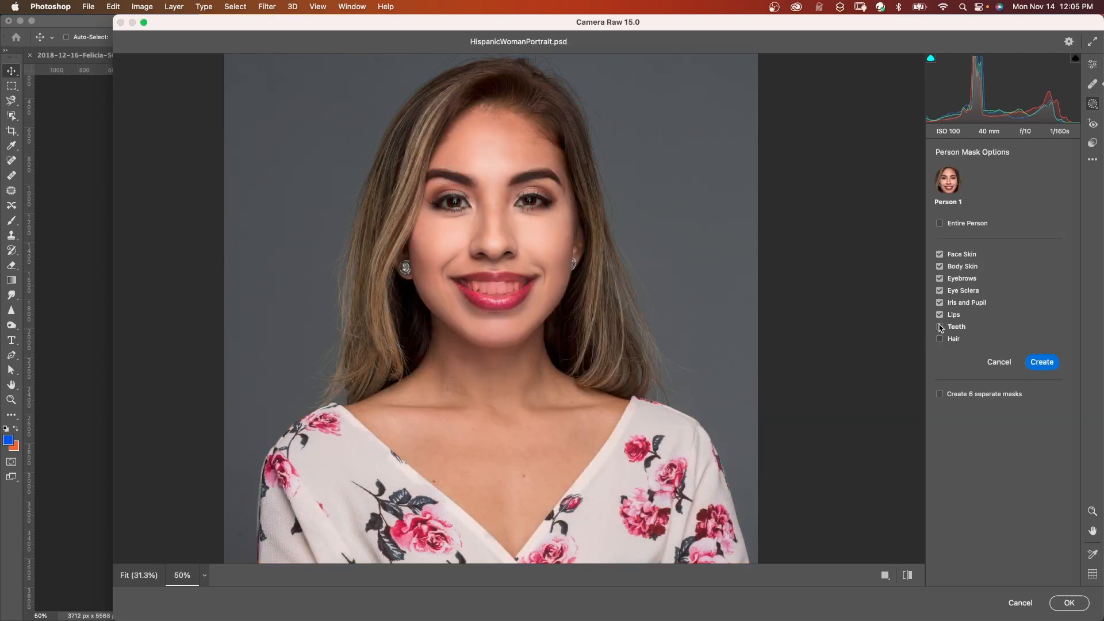
pyautogui.click(939, 338)
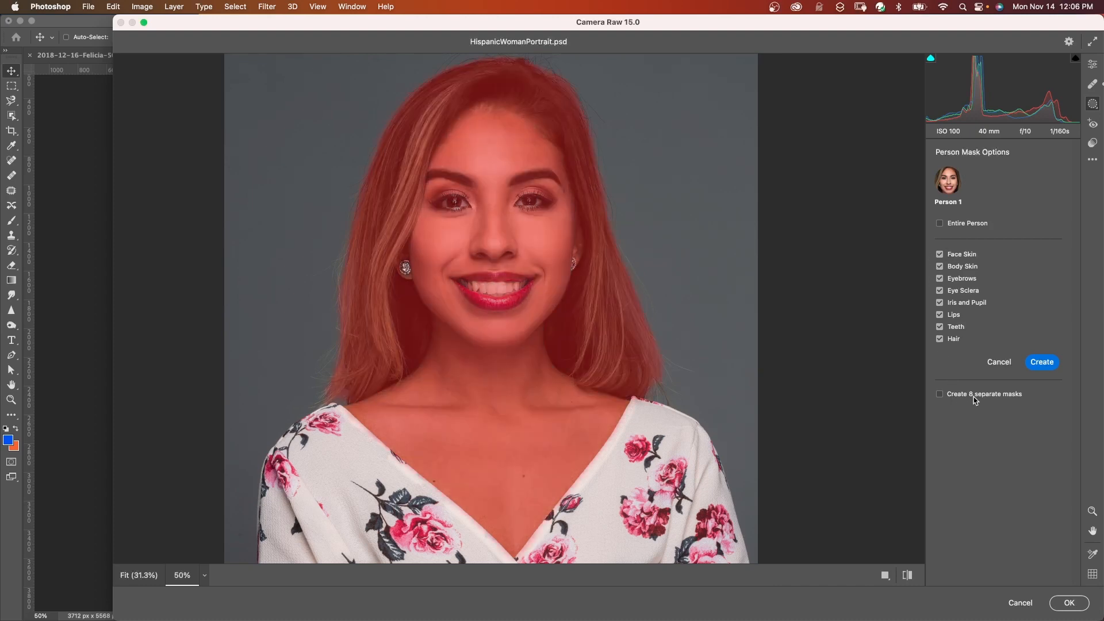
# - Create 8 separate masks from the selected Person 1 features and look through them in the mask list
pyautogui.click(943, 397)
pyautogui.click(1040, 362)
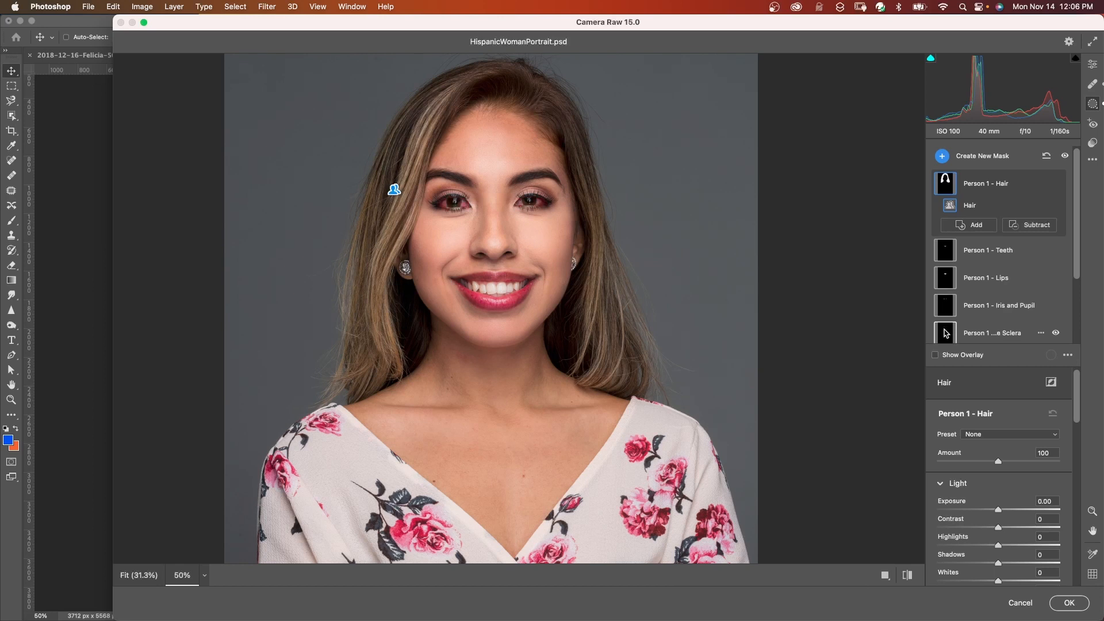
pyautogui.scroll(-3, 946, 269)
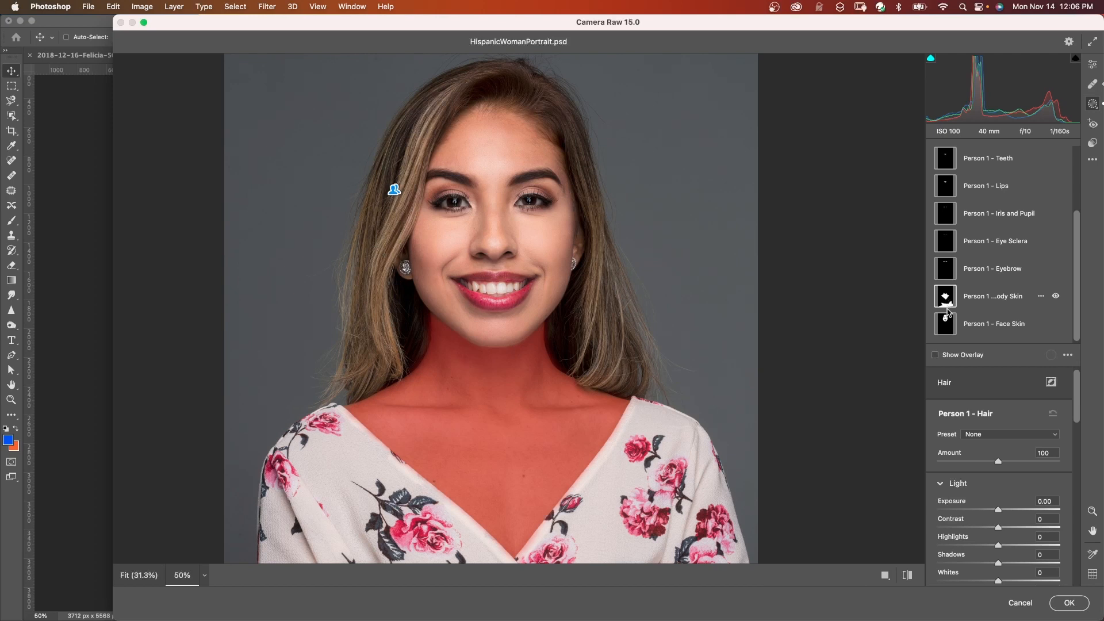
# - Brighten the Person 1 Teeth mask with Exposure +0.10 and toggle the mask's visibility to compare the result
pyautogui.scroll(3, 946, 296)
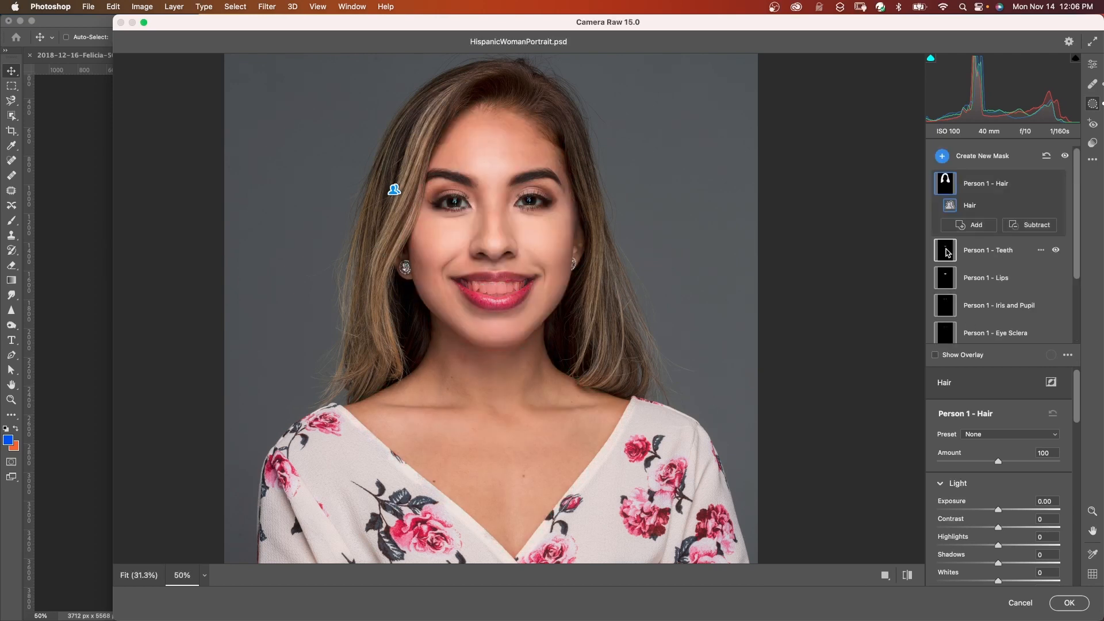
pyautogui.click(947, 251)
pyautogui.scroll(-5, 1059, 419)
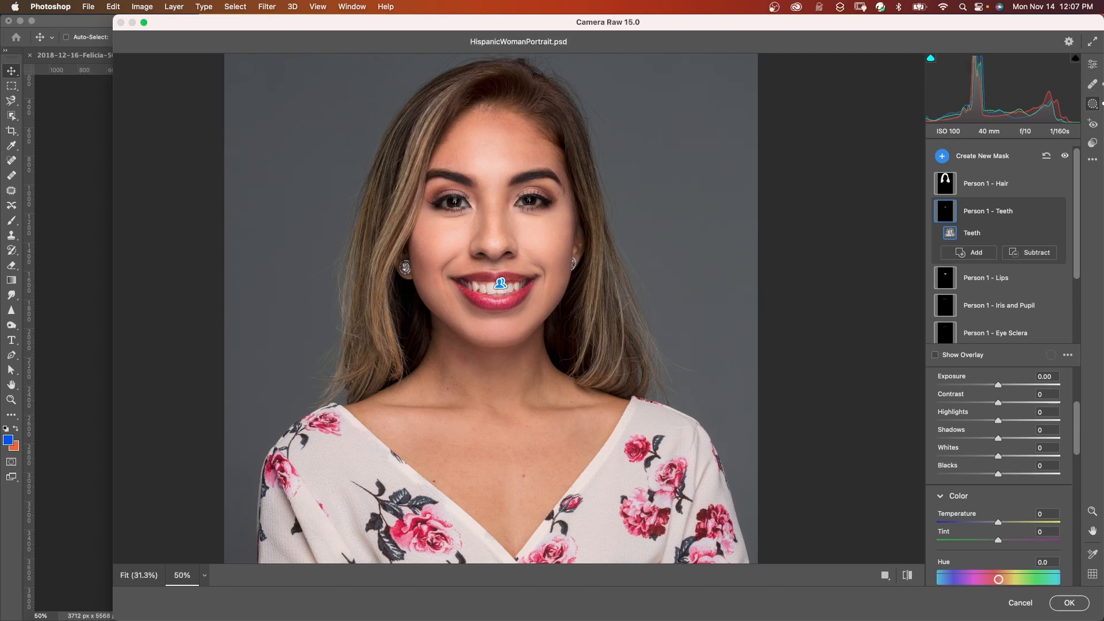
pyautogui.scroll(-4, 989, 477)
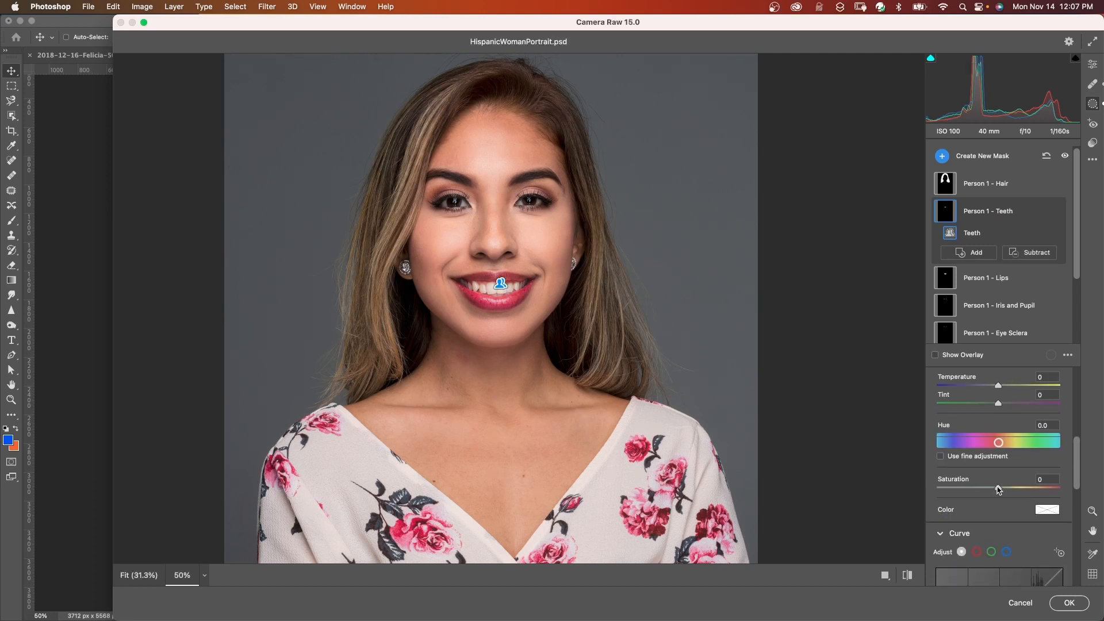
pyautogui.scroll(5, 999, 460)
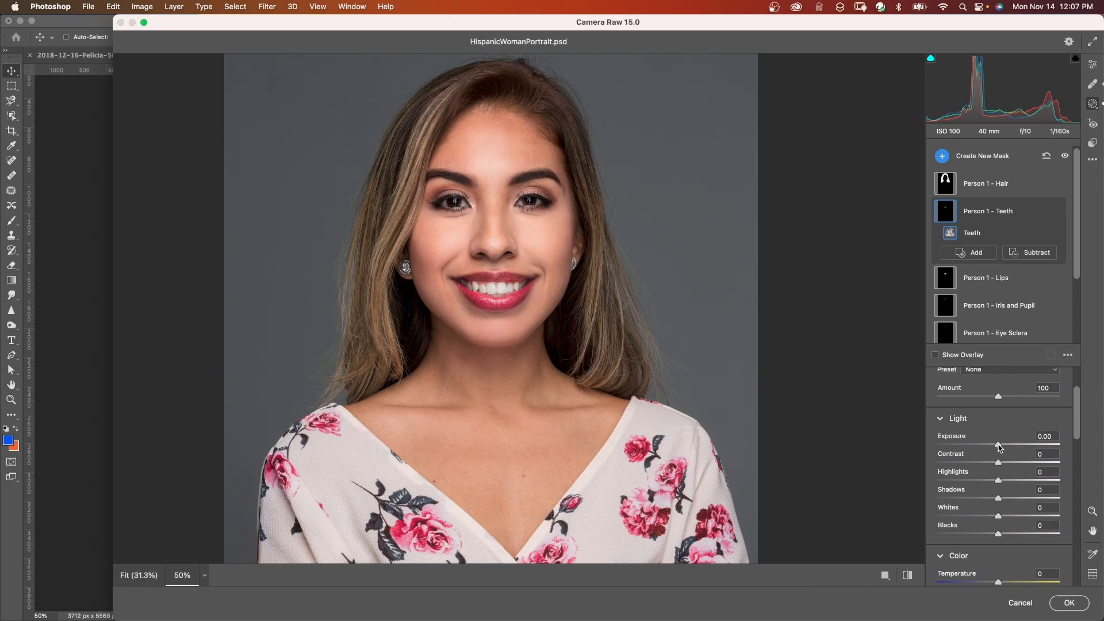
pyautogui.moveTo(999, 448); pyautogui.dragTo(1000, 447)
pyautogui.press('super+plus')
pyautogui.click(1057, 212)
pyautogui.click(1057, 211)
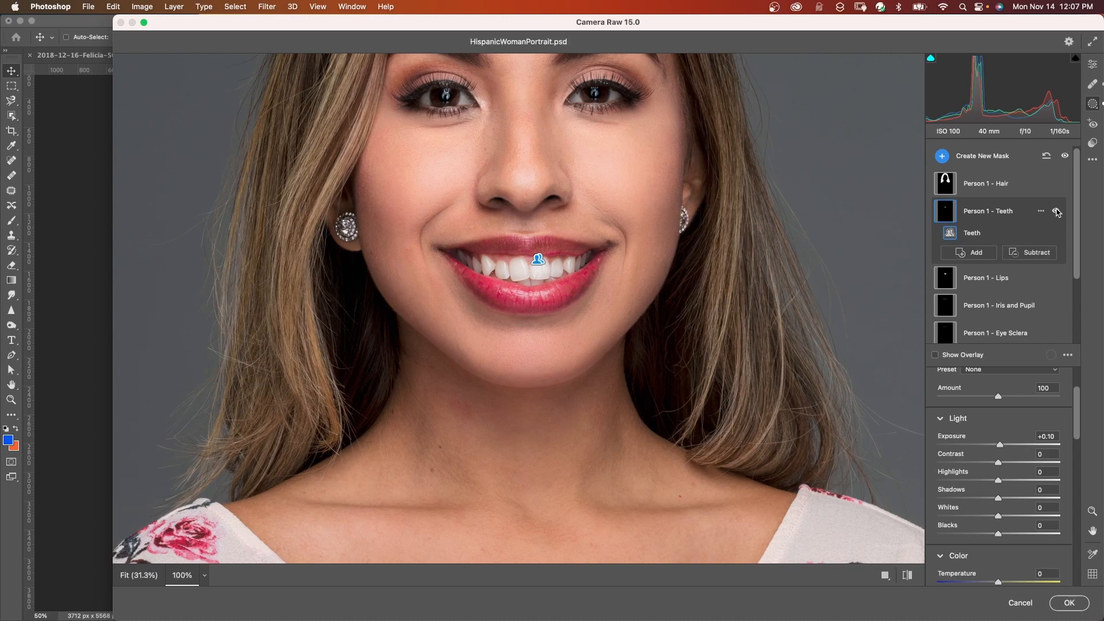
# - Shift the Person 1 Lips mask's Hue to -21.0 and lower its Saturation to -11
pyautogui.click(985, 278)
pyautogui.press('super+minus')
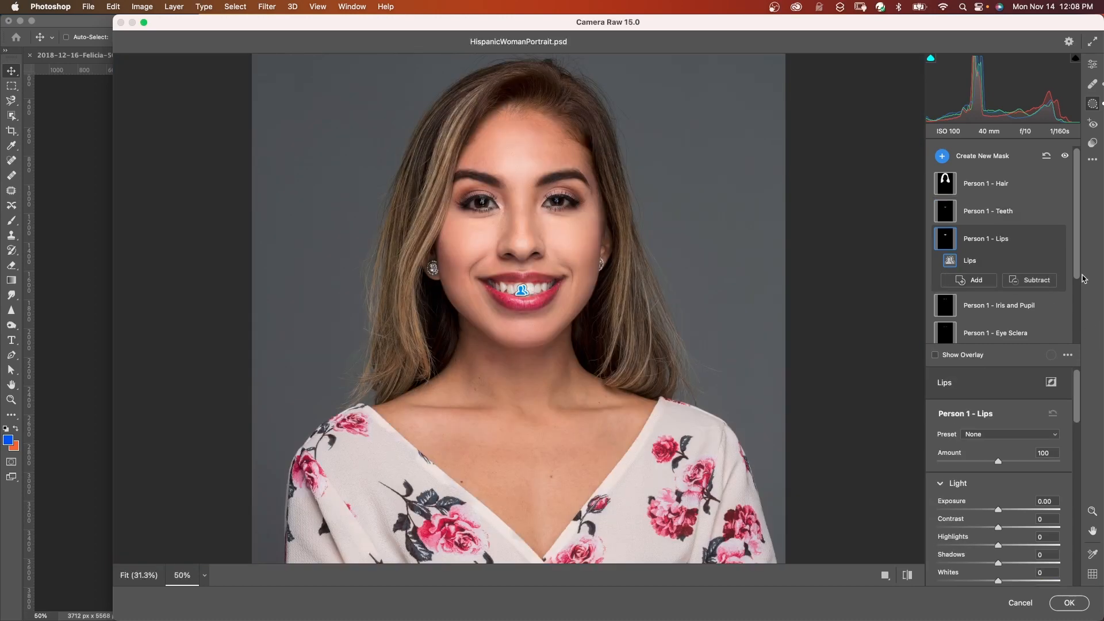
pyautogui.scroll(-5, 999, 449)
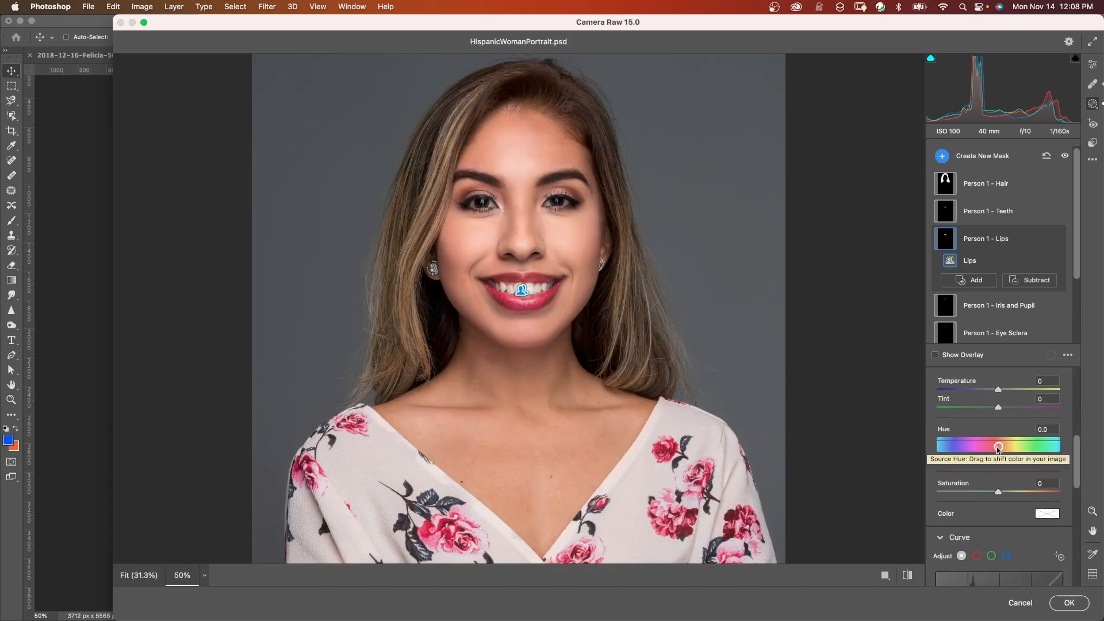
pyautogui.moveTo(999, 448)
pyautogui.mouseDown()
pyautogui.moveTo(978, 447)
pyautogui.moveTo(1026, 447)
pyautogui.moveTo(987, 448)
pyautogui.moveTo(993, 435)
pyautogui.mouseUp()
pyautogui.scroll(-3, 992, 448)
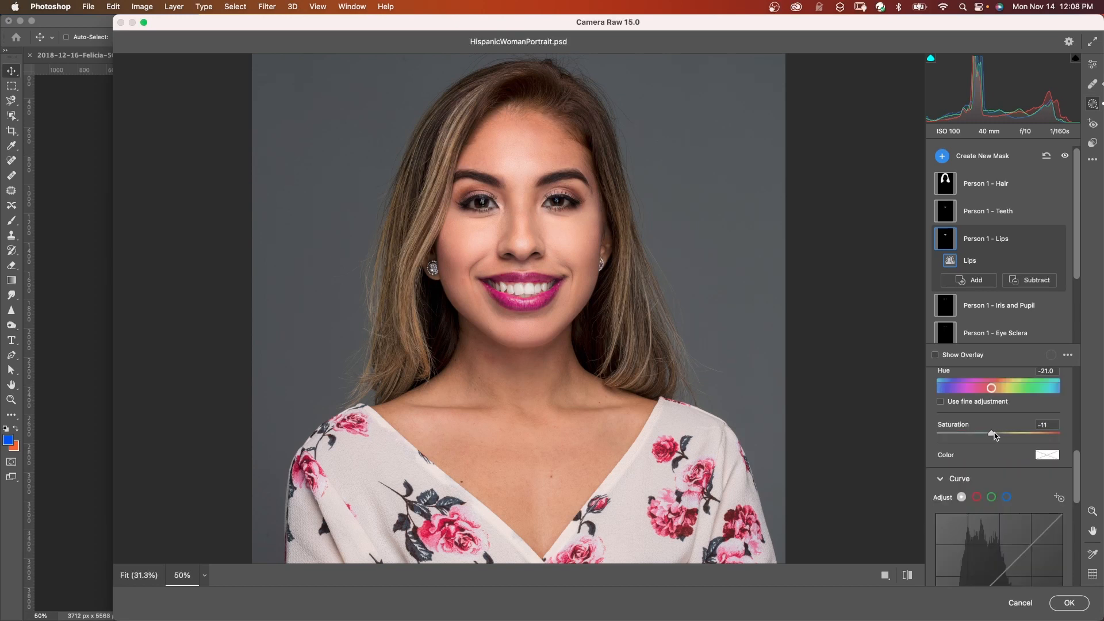
# - Shape the Lips mask's point curve with a point at input 197, output 190, and shift the black point inward
pyautogui.moveTo(1075, 461)
pyautogui.mouseDown()
pyautogui.moveTo(1075, 494)
pyautogui.moveTo(1074, 483)
pyautogui.mouseUp()
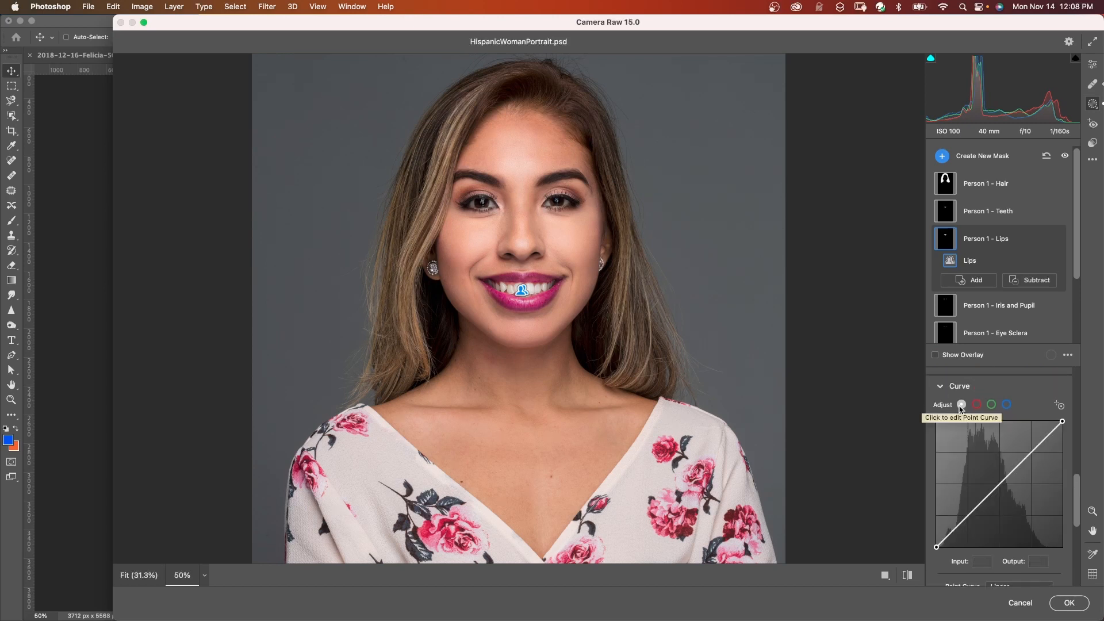
pyautogui.click(1032, 451)
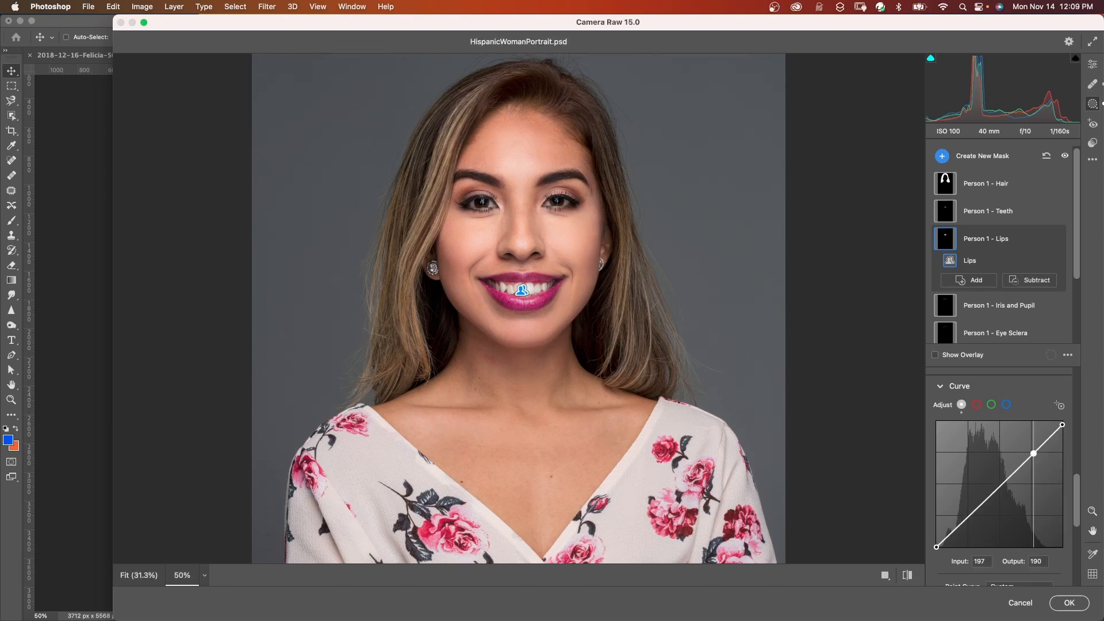
pyautogui.moveTo(936, 546); pyautogui.dragTo(947, 547)
# - Brighten the Person 1 Iris and Pupil mask with Highlights +46 and Whites +29
pyautogui.click(947, 306)
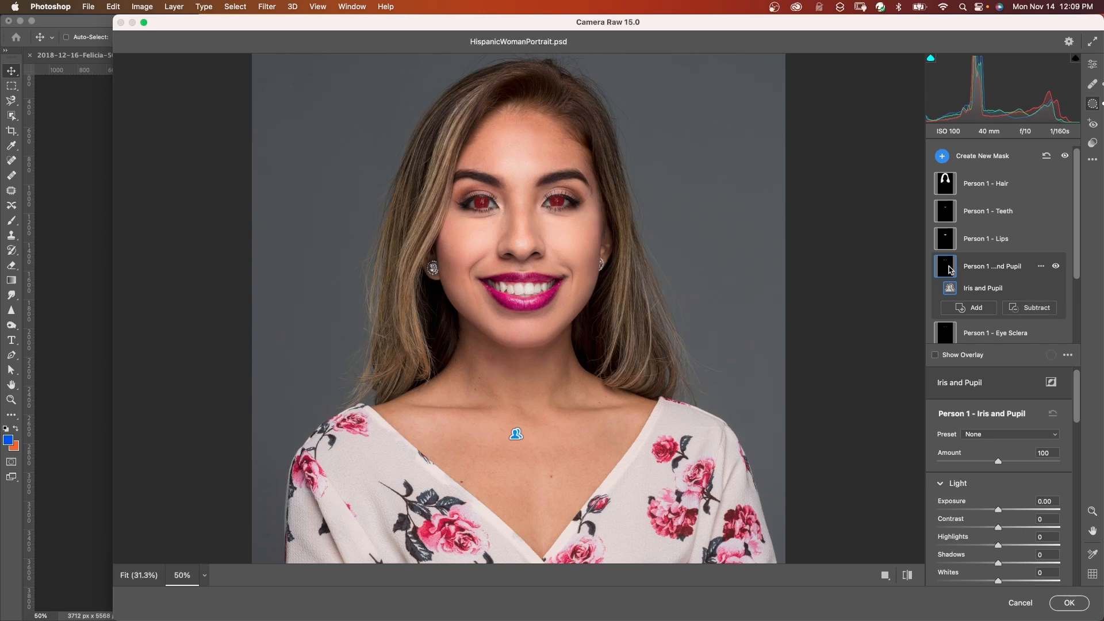
pyautogui.scroll(-4, 1020, 453)
pyautogui.press('super+plus')
pyautogui.press('super+plus')
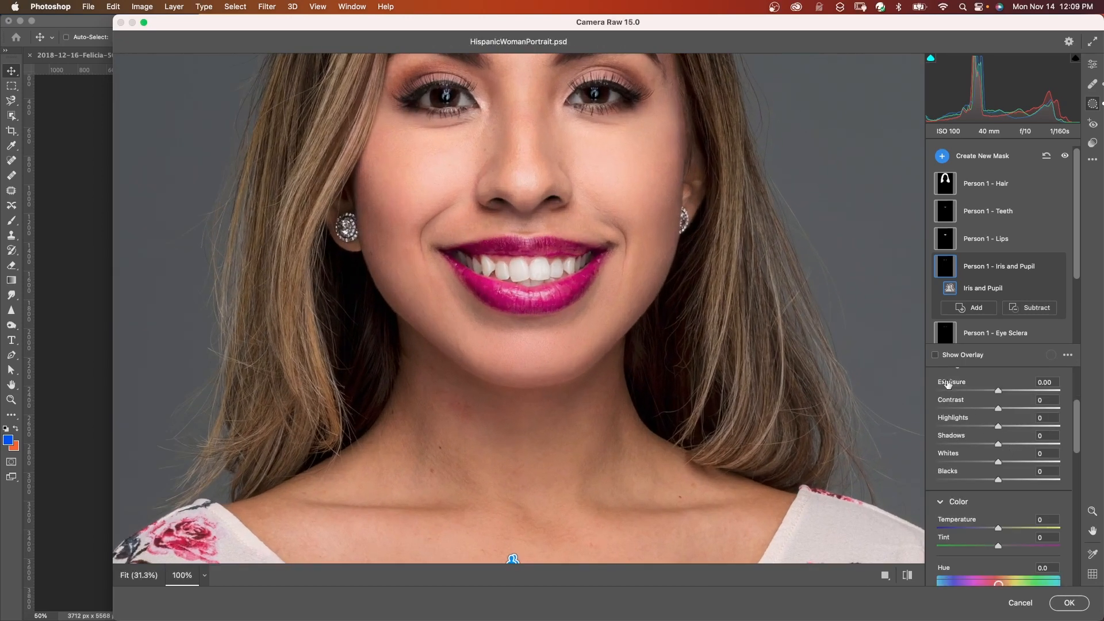
pyautogui.moveTo(998, 426); pyautogui.dragTo(1027, 427)
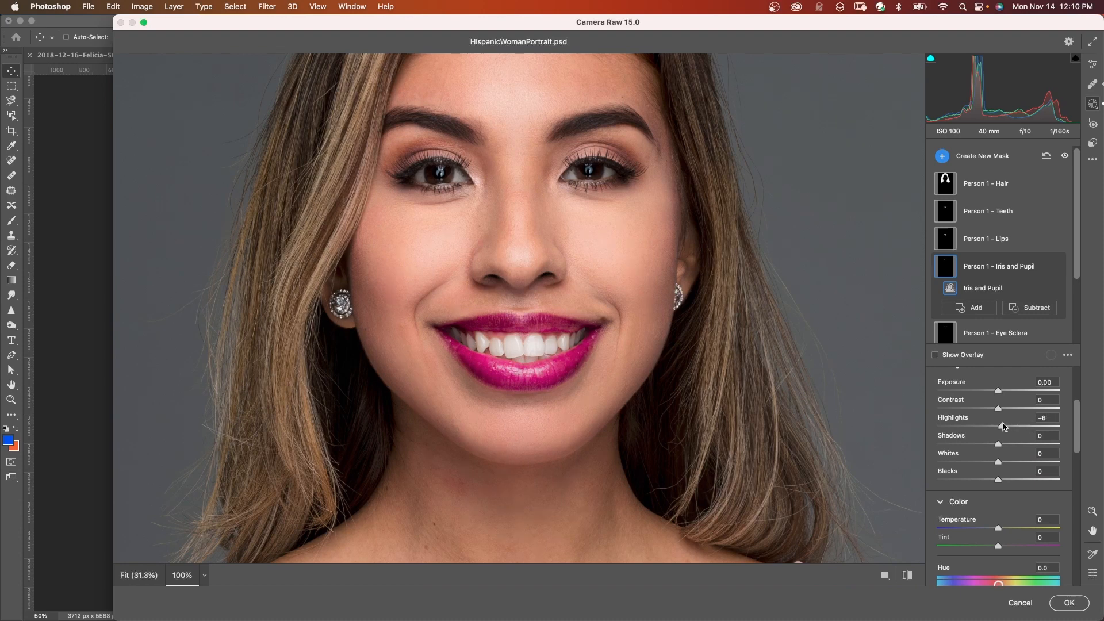
pyautogui.moveTo(998, 461); pyautogui.dragTo(1015, 465)
# - Enhance iris and pupil detail with Texture +11 and Sharpness +21
pyautogui.scroll(-5, 1016, 454)
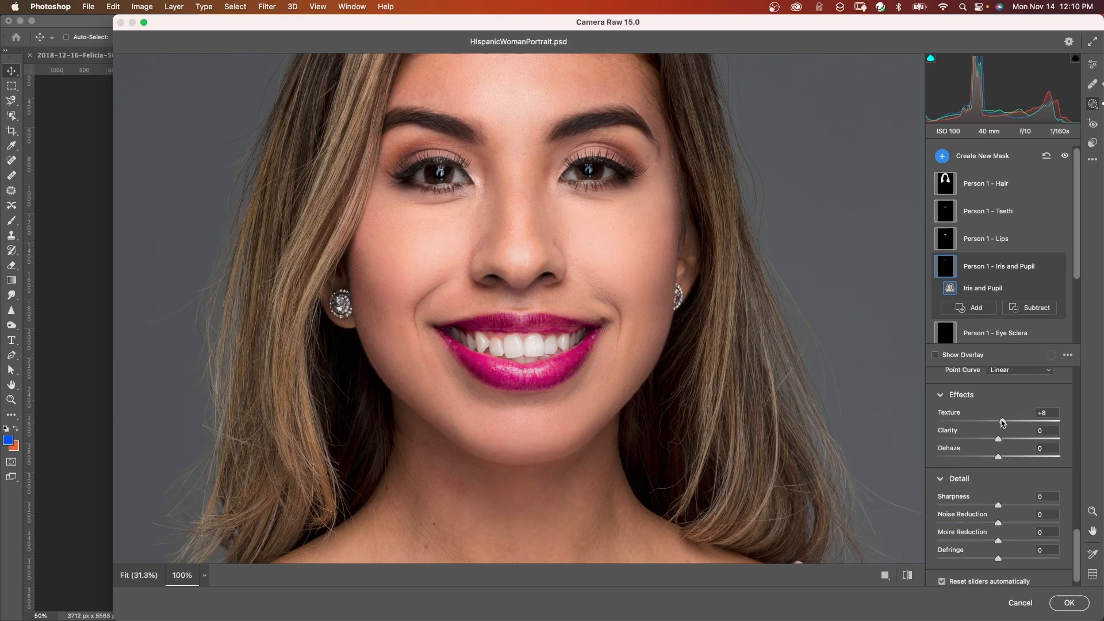
pyautogui.moveTo(1012, 424); pyautogui.dragTo(1004, 421)
pyautogui.moveTo(1010, 508)
pyautogui.mouseDown()
pyautogui.moveTo(1001, 508)
pyautogui.moveTo(1028, 508)
pyautogui.moveTo(1002, 507)
pyautogui.mouseUp()
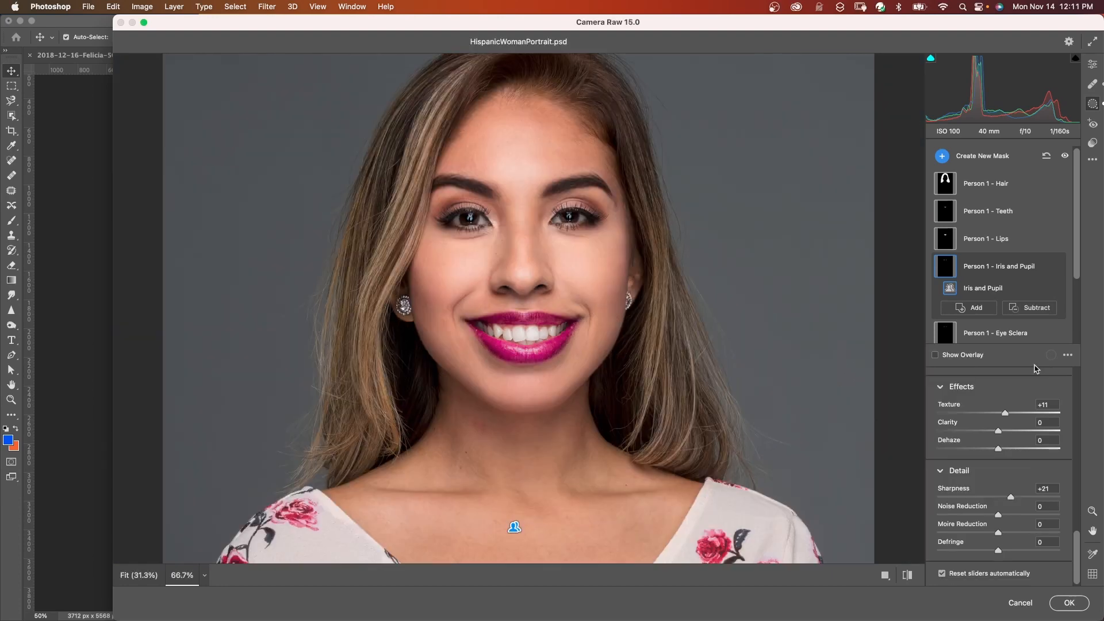
# - Compare the portrait with its default settings and reduce the Iris and Pupil mask's Amount to 92
pyautogui.click(907, 576)
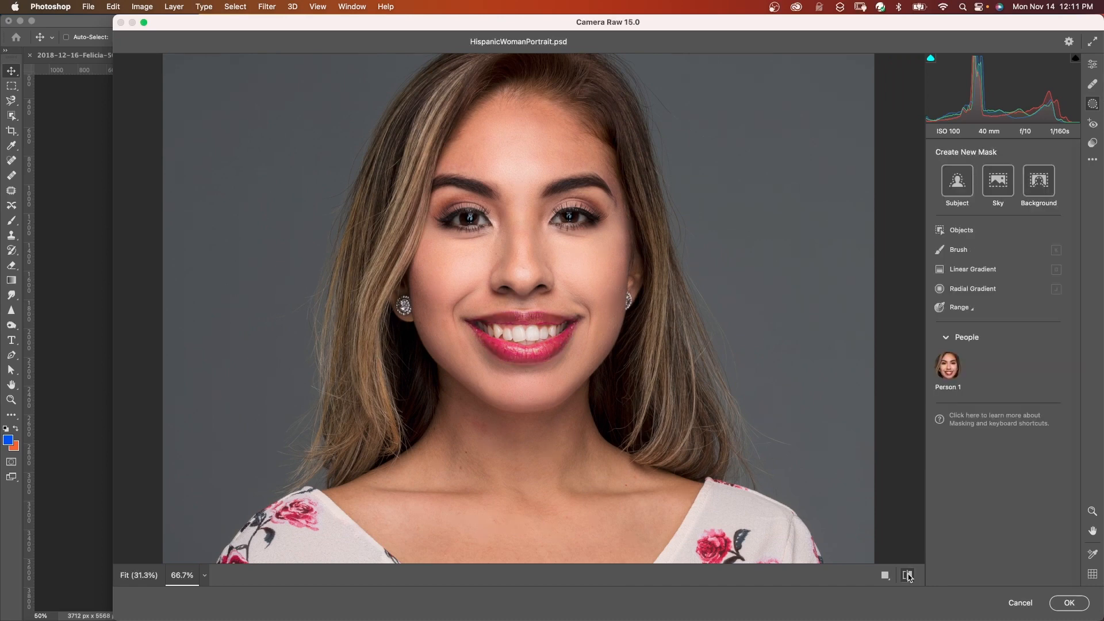
pyautogui.click(907, 575)
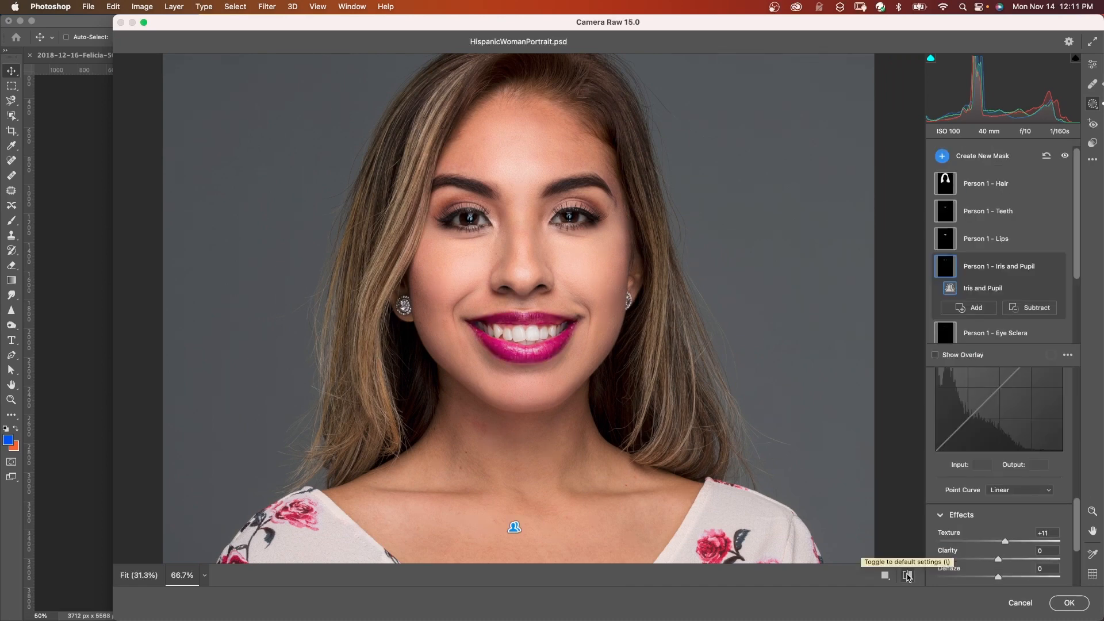
pyautogui.click(907, 576)
pyautogui.click(907, 575)
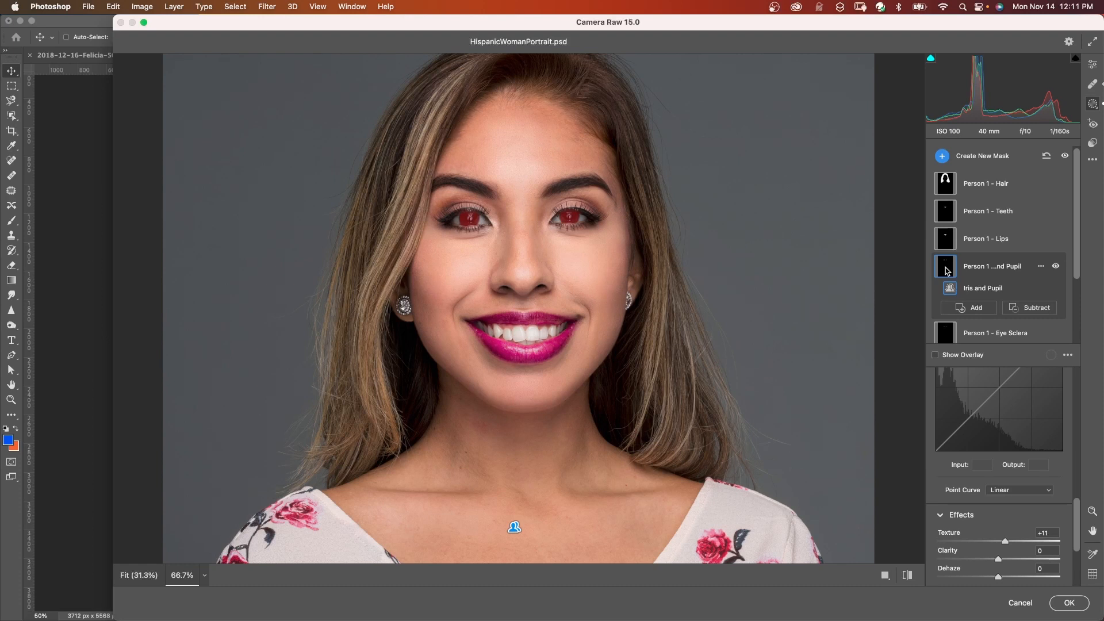
pyautogui.click(947, 268)
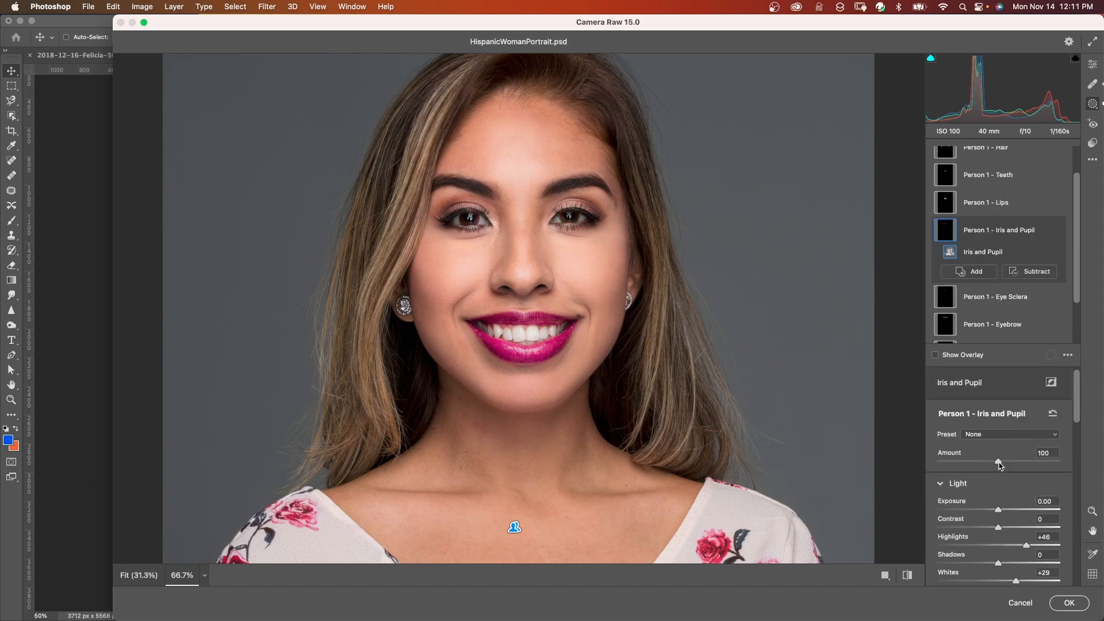
pyautogui.moveTo(997, 464); pyautogui.dragTo(994, 465)
# - Brighten the Person 1 Eye Sclera mask with Exposure +0.45 and compare the portrait with its default settings
pyautogui.scroll(-2, 947, 243)
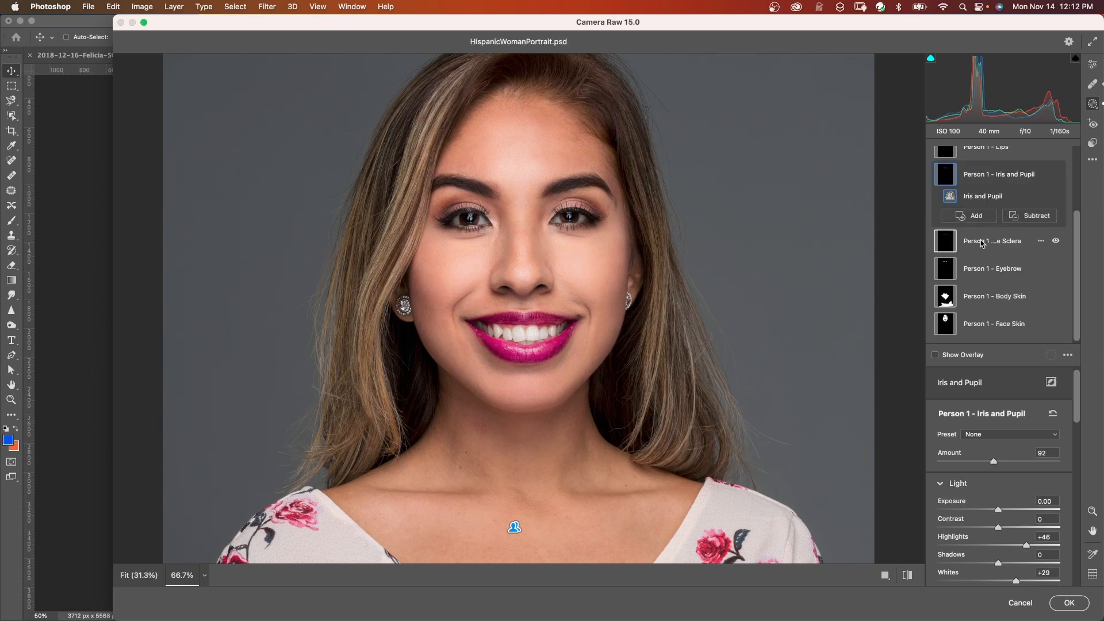
pyautogui.click(948, 243)
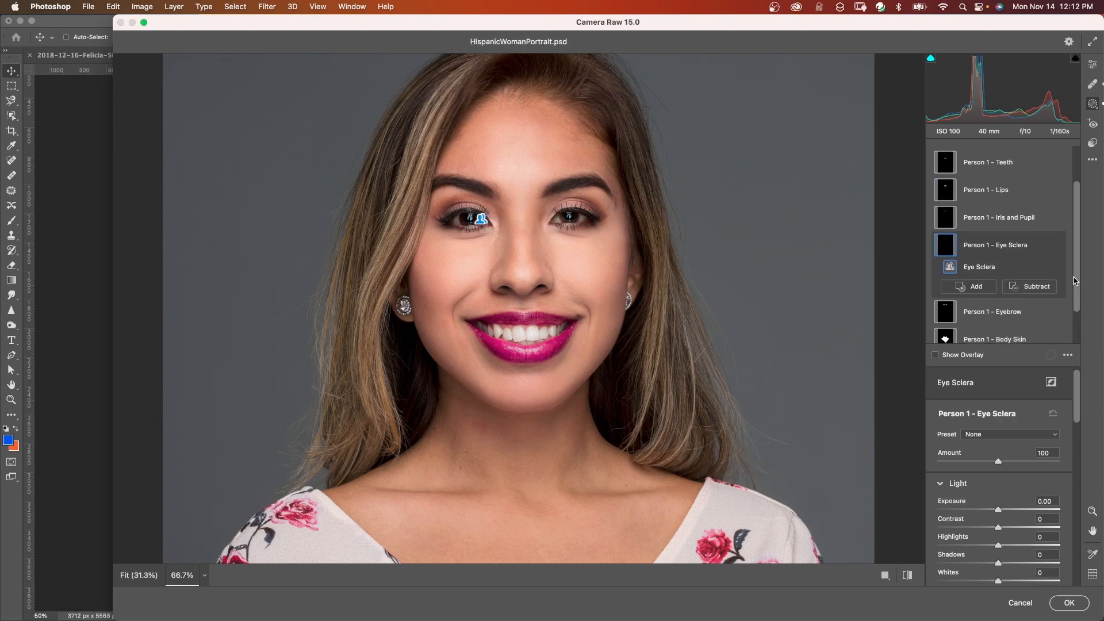
pyautogui.scroll(-1, 1003, 501)
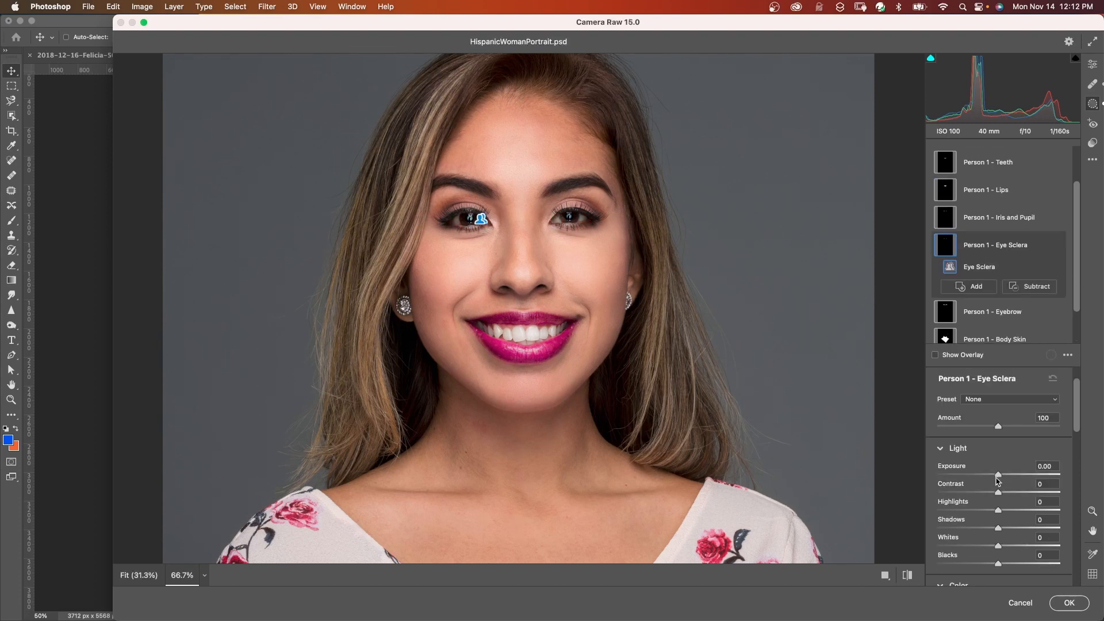
pyautogui.moveTo(998, 476); pyautogui.dragTo(1007, 477)
pyautogui.click(907, 575)
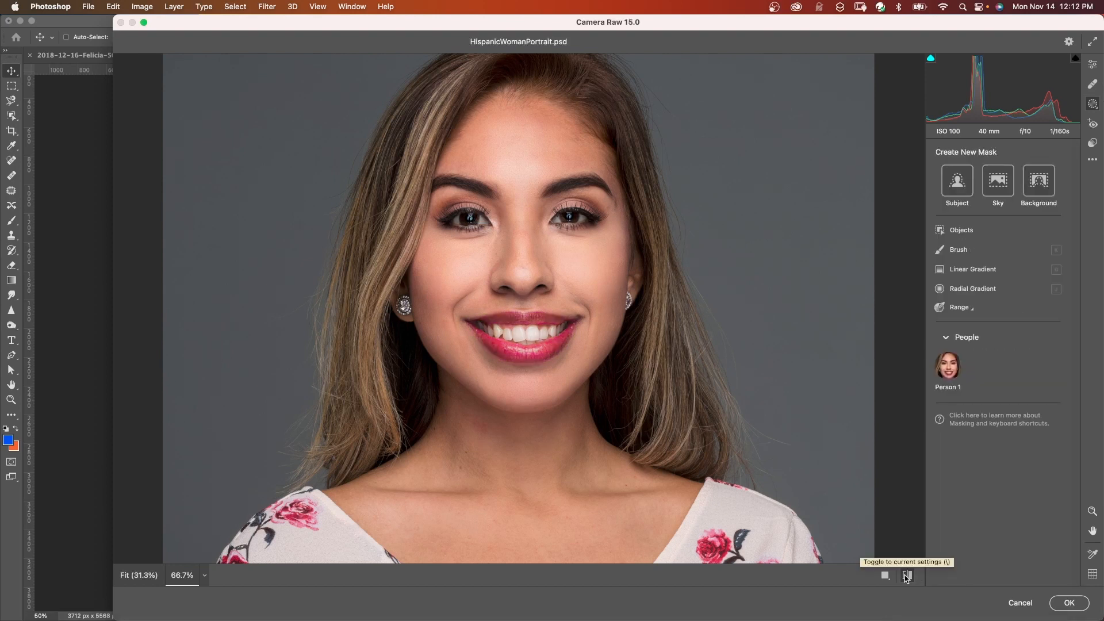
pyautogui.click(906, 575)
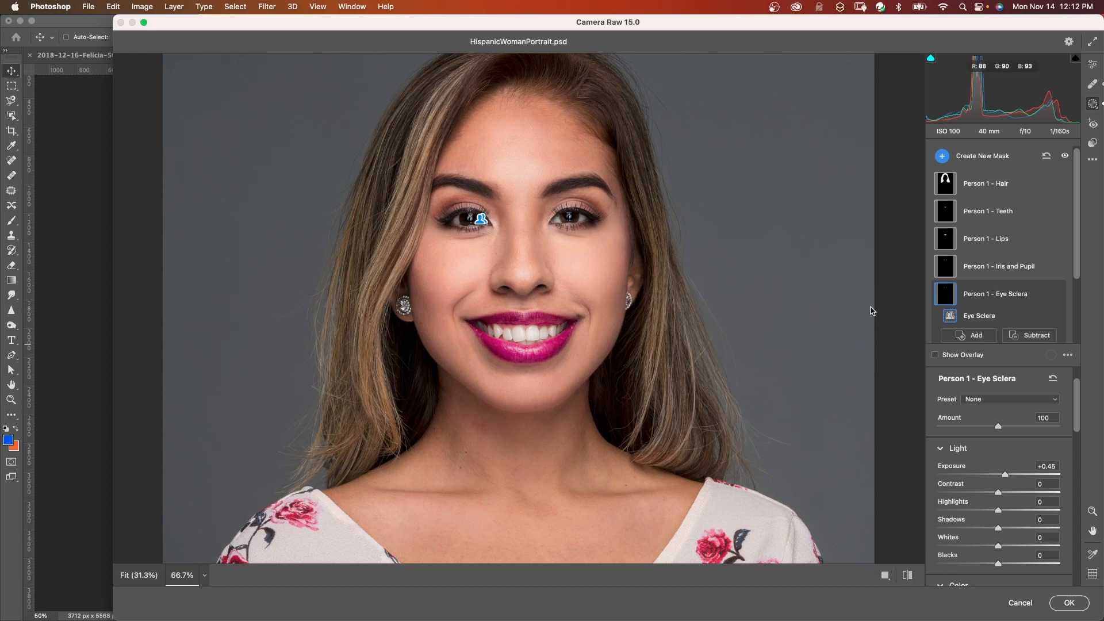
# - Lighten the Person 1 Eyebrow mask by setting its Exposure to +0.40
pyautogui.scroll(-4, 1033, 286)
pyautogui.click(941, 274)
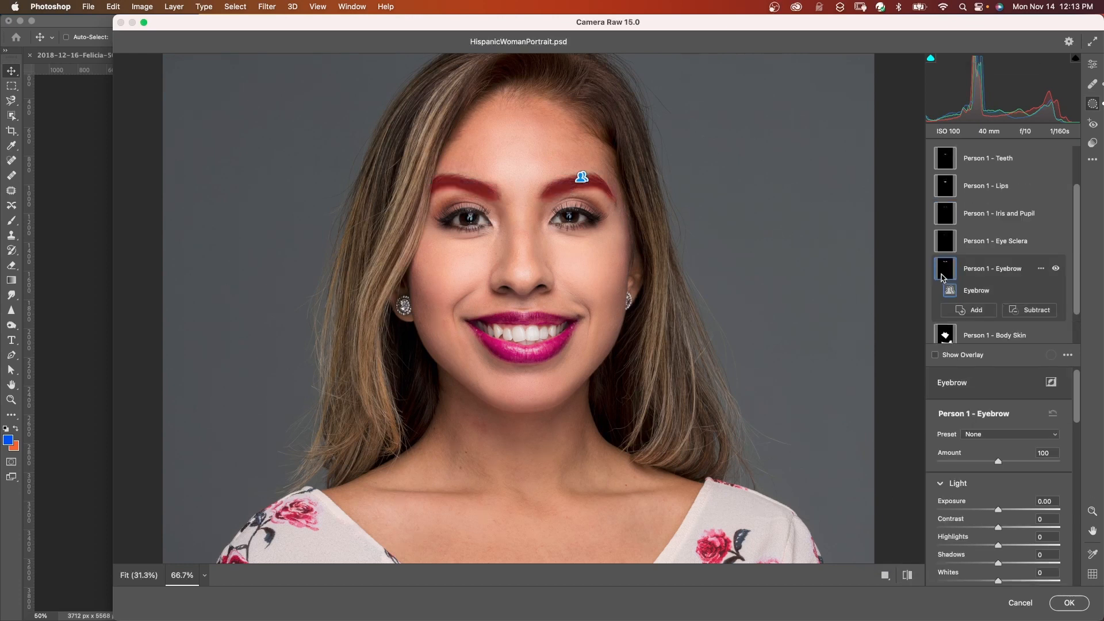
pyautogui.scroll(-4, 999, 418)
pyautogui.moveTo(1000, 420); pyautogui.dragTo(1005, 422)
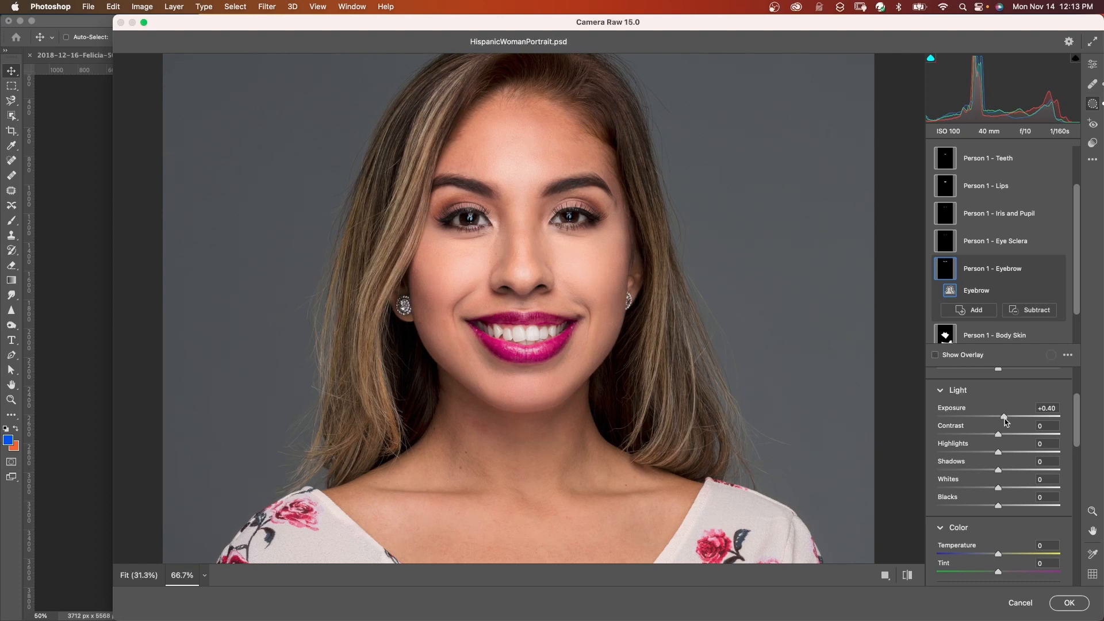
# - Soften the skin in the Person 1 Body Skin mask by lowering its Texture
pyautogui.click(993, 335)
pyautogui.scroll(-2, 1076, 442)
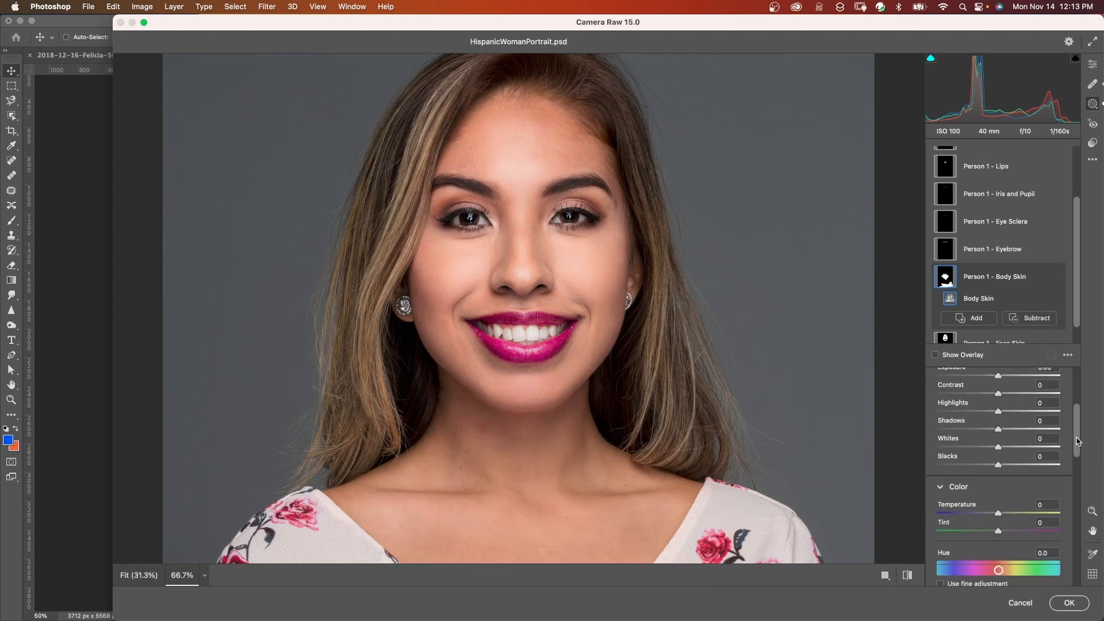
pyautogui.scroll(-5, 1076, 441)
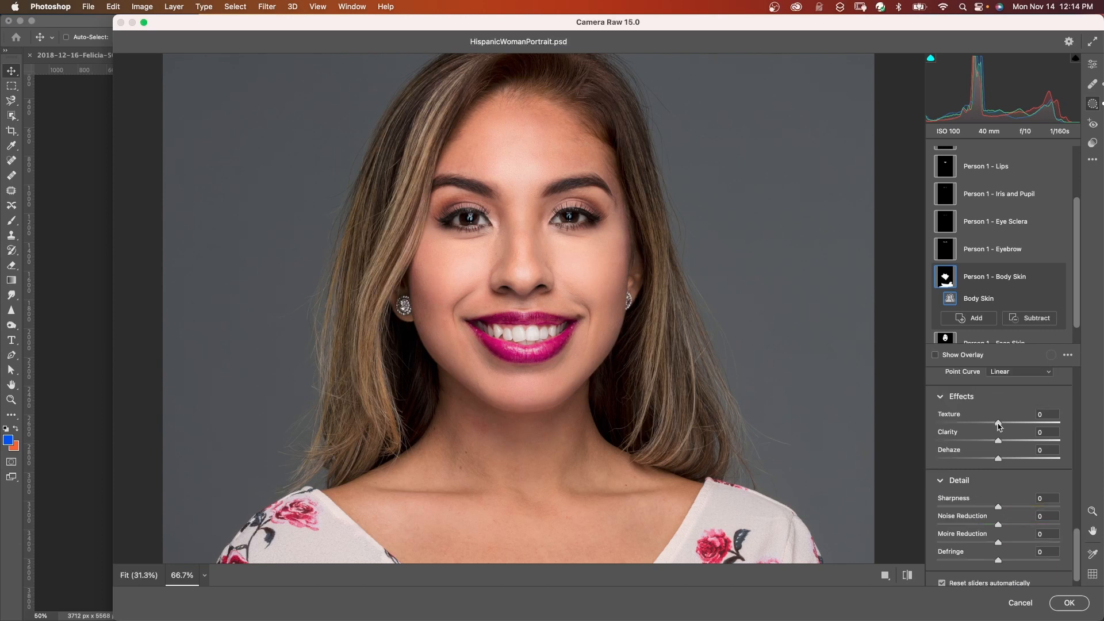
pyautogui.moveTo(997, 422); pyautogui.dragTo(978, 424)
# - Soften the Person 1 Face Skin mask with Texture -25 and Clarity -8, then compare the portrait with its default settings
pyautogui.click(994, 341)
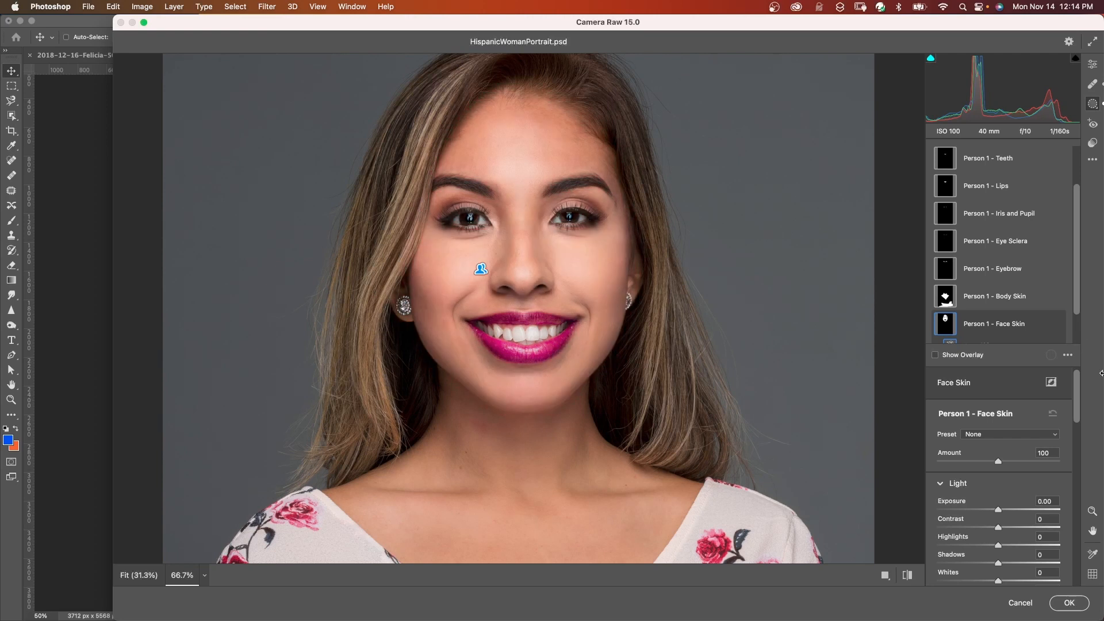
pyautogui.scroll(-5, 1061, 504)
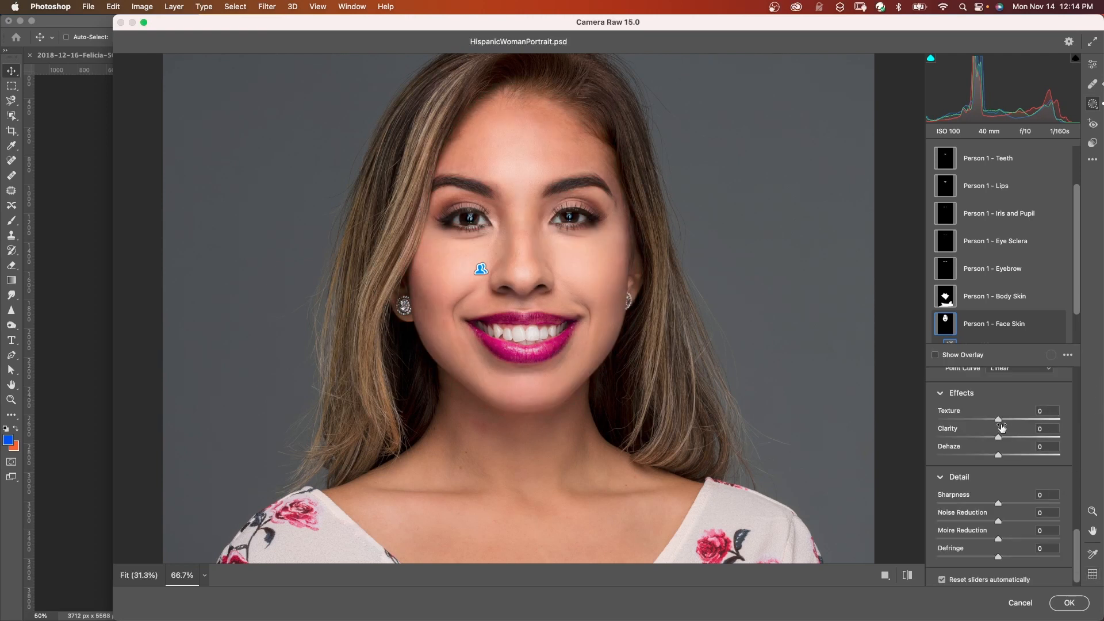
pyautogui.moveTo(998, 421)
pyautogui.mouseDown()
pyautogui.moveTo(982, 420)
pyautogui.moveTo(995, 439)
pyautogui.mouseUp()
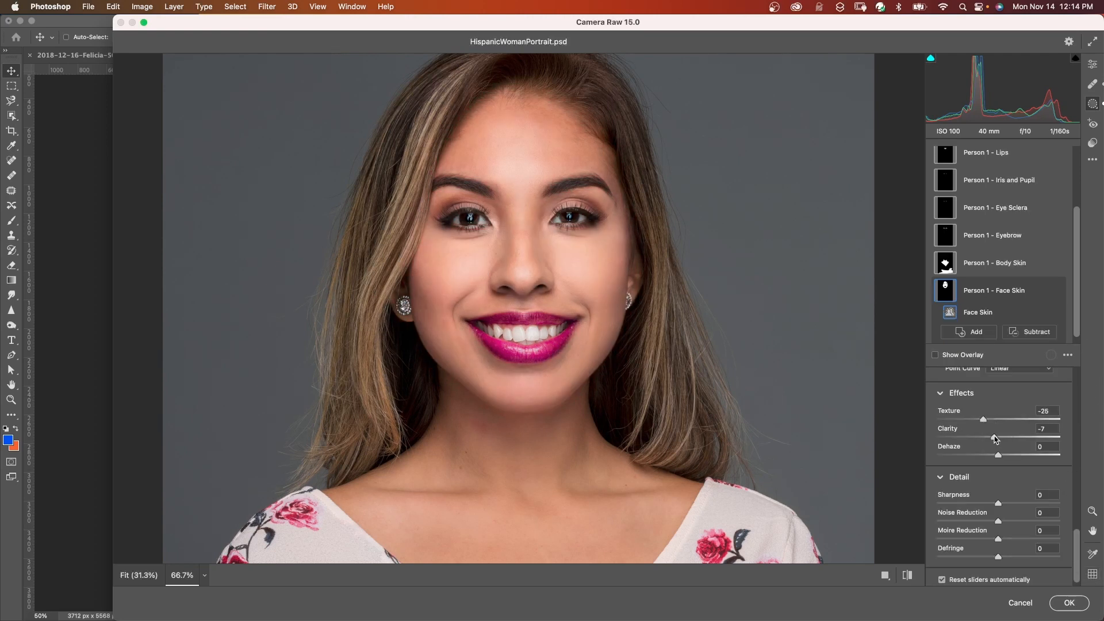
pyautogui.click(908, 576)
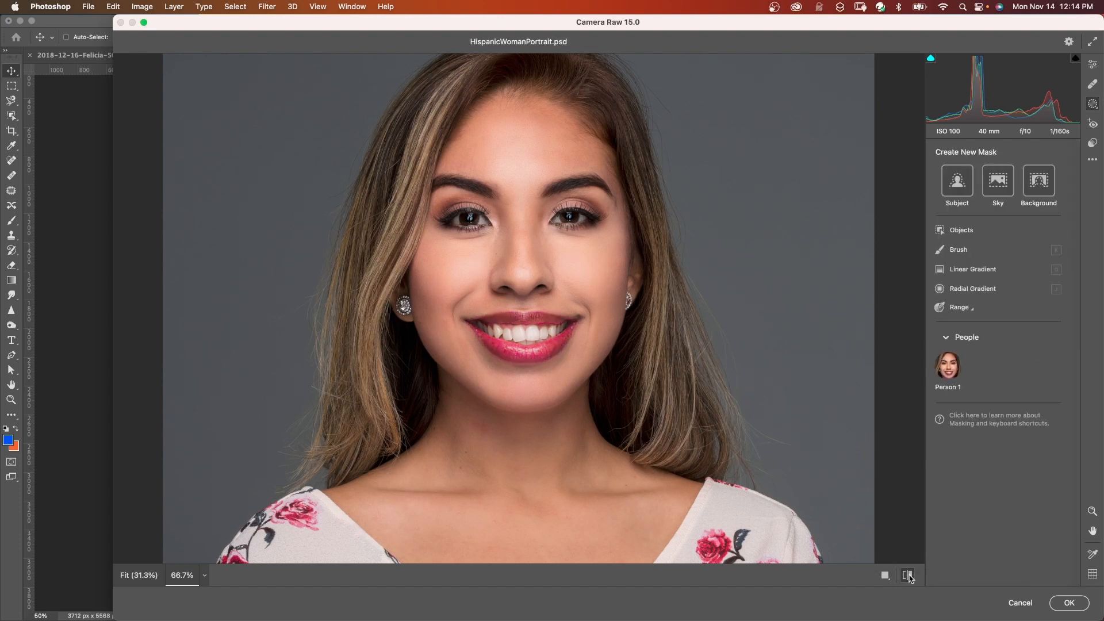
pyautogui.click(907, 575)
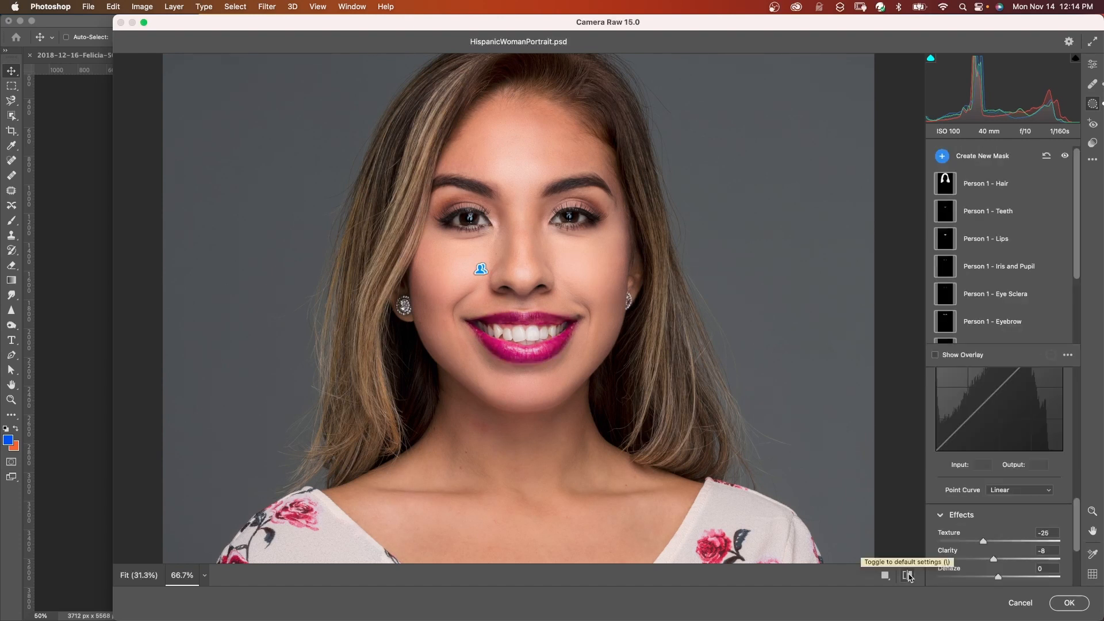
# - Brighten the Person 1 Hair mask by raising its point curve at input 206 to output 218
pyautogui.click(948, 183)
pyautogui.moveTo(1078, 380); pyautogui.dragTo(1079, 485)
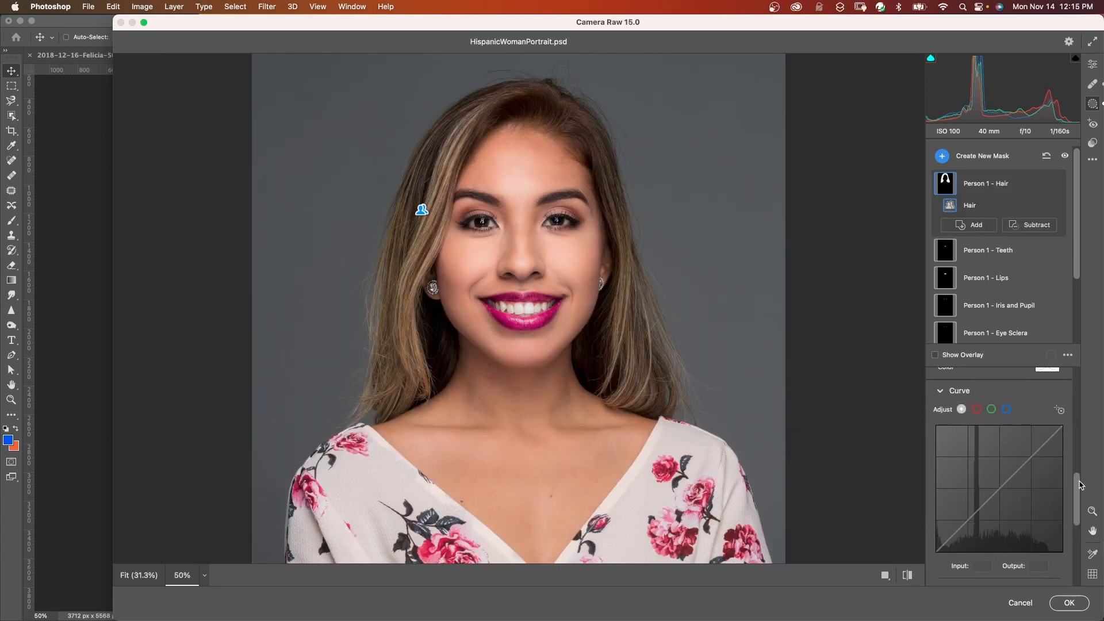
pyautogui.moveTo(1040, 446); pyautogui.dragTo(1038, 444)
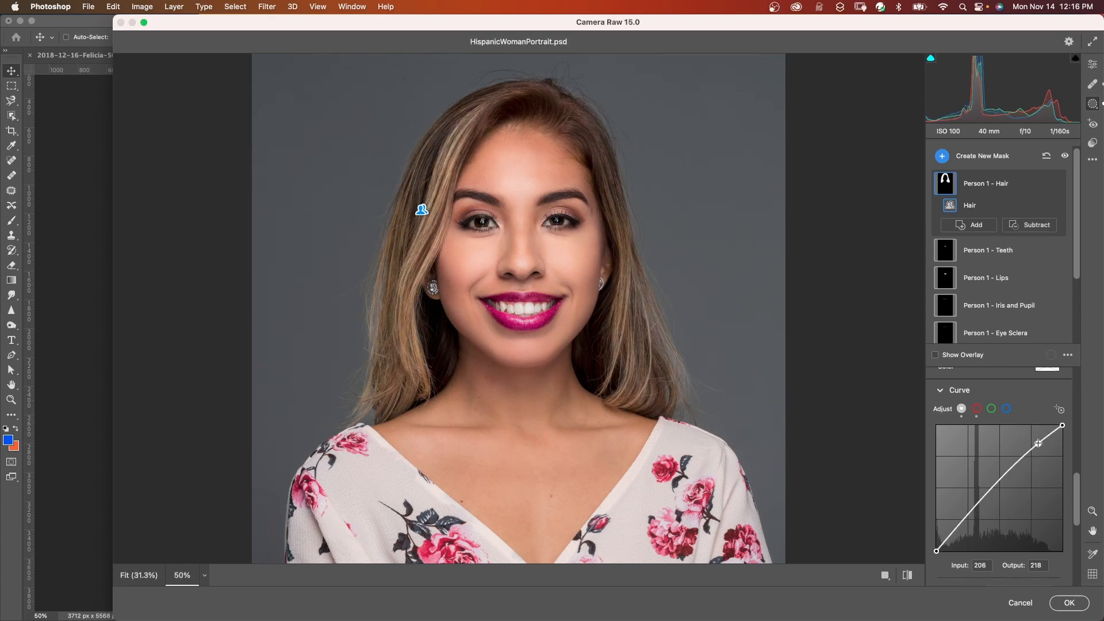
# - Compare the retouched portrait with its default settings and return to the edited view
pyautogui.click(907, 575)
pyautogui.click(907, 575)
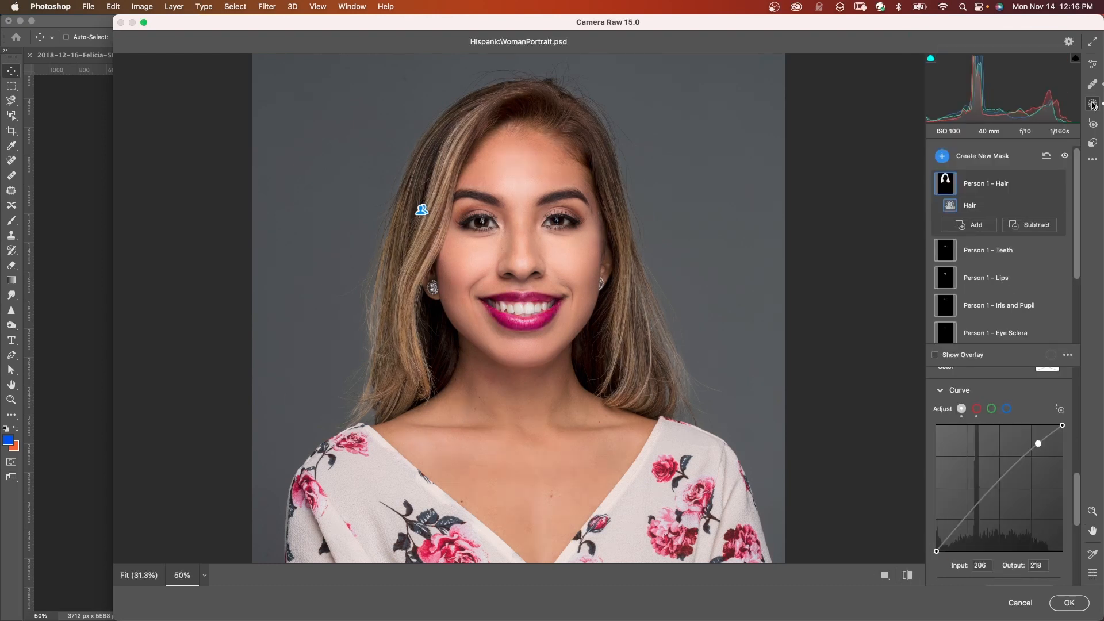
# - Create a Background mask and brighten it with Exposure +2.45, then compare the portrait with its default settings
pyautogui.click(979, 158)
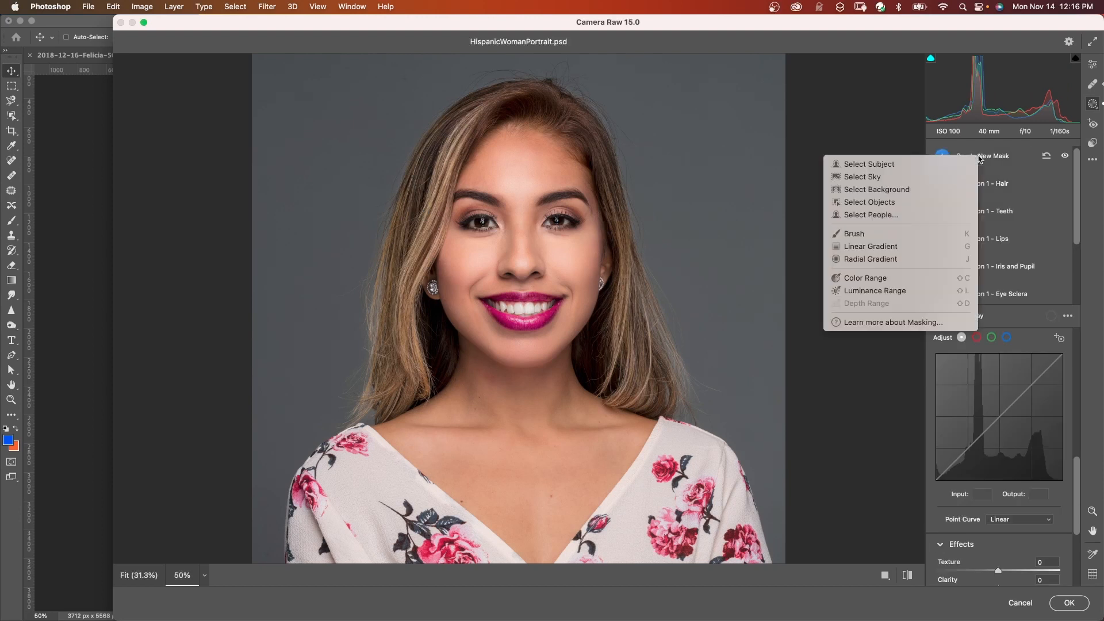
pyautogui.click(926, 194)
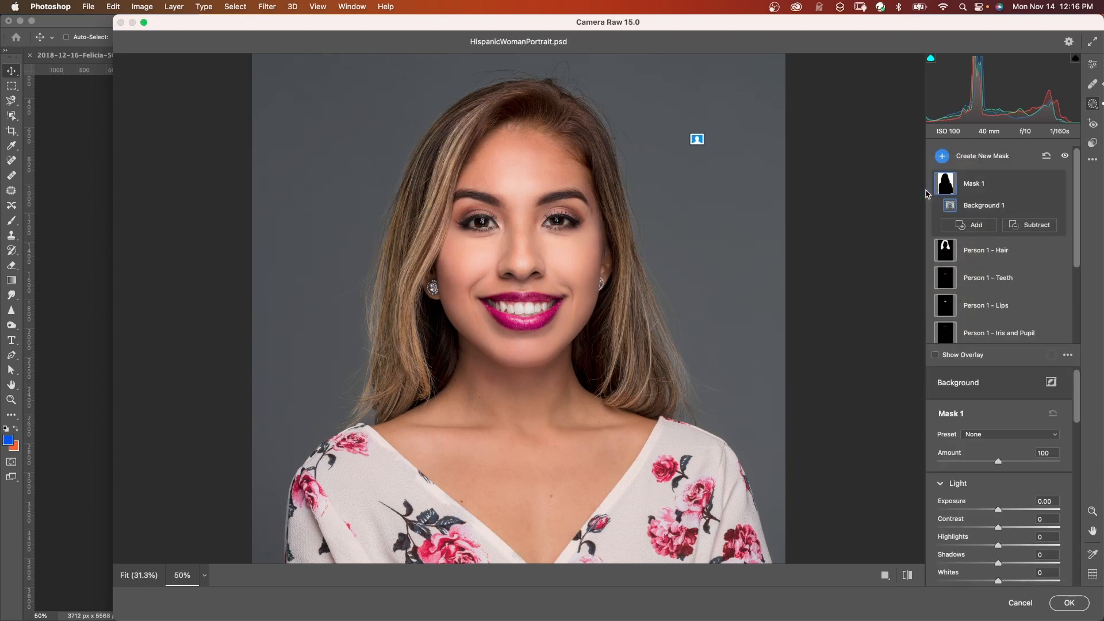
pyautogui.moveTo(946, 183)
pyautogui.moveTo(1076, 411)
pyautogui.mouseDown()
pyautogui.moveTo(1075, 442)
pyautogui.moveTo(1075, 432)
pyautogui.mouseUp()
pyautogui.moveTo(998, 435); pyautogui.dragTo(1035, 436)
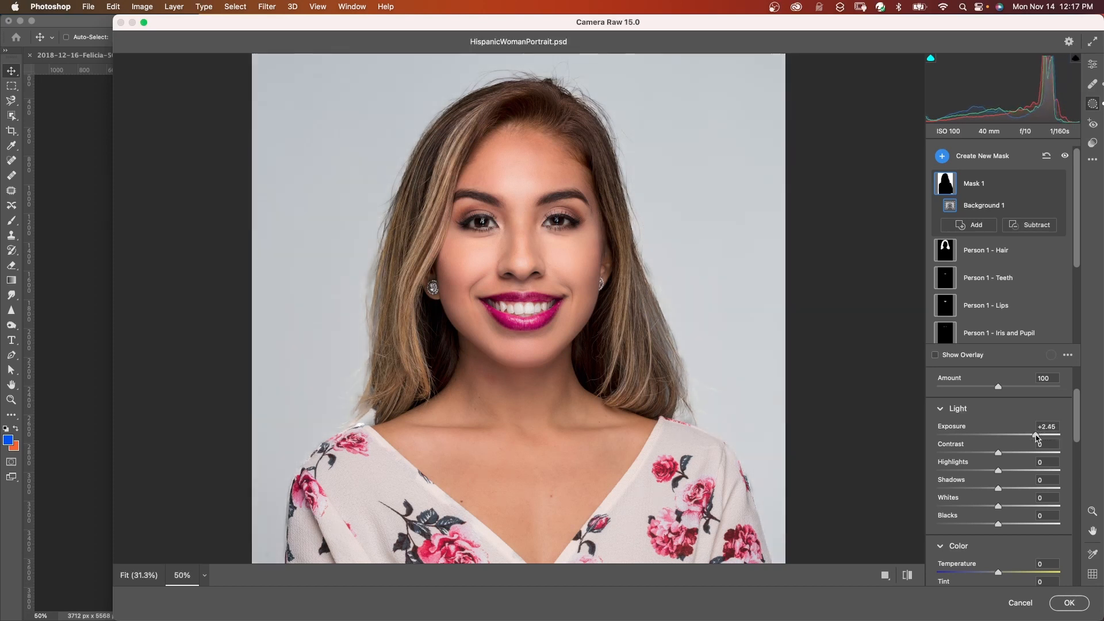
pyautogui.click(907, 577)
pyautogui.click(907, 577)
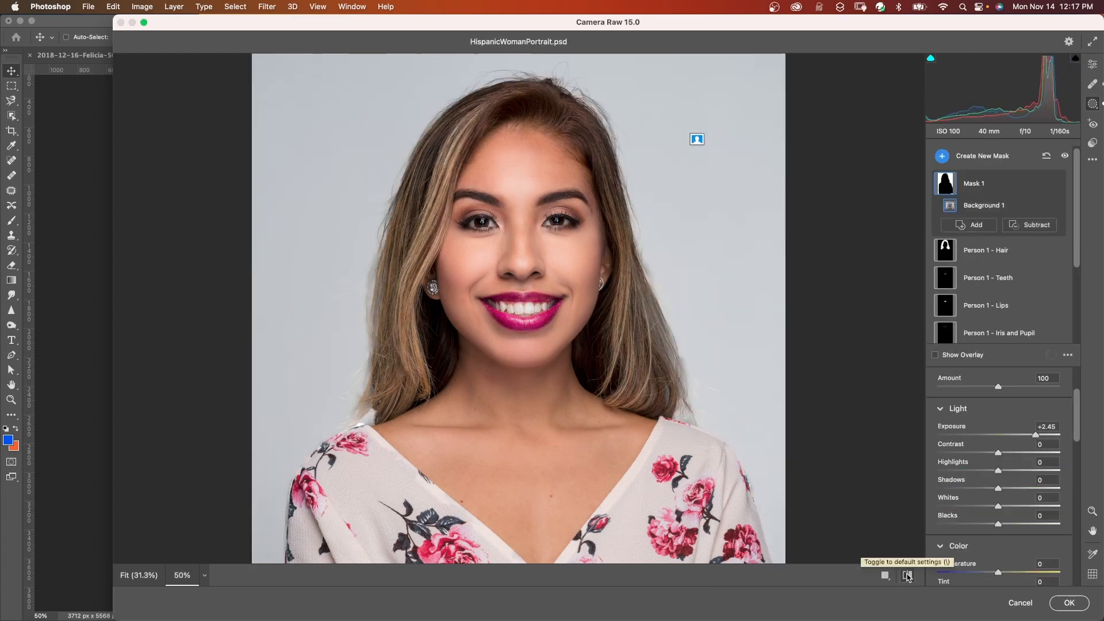
# - Apply the Camera Raw edits to Layer 1 as a smart filter and compare the portrait with the layer hidden and shown
pyautogui.click(1070, 603)
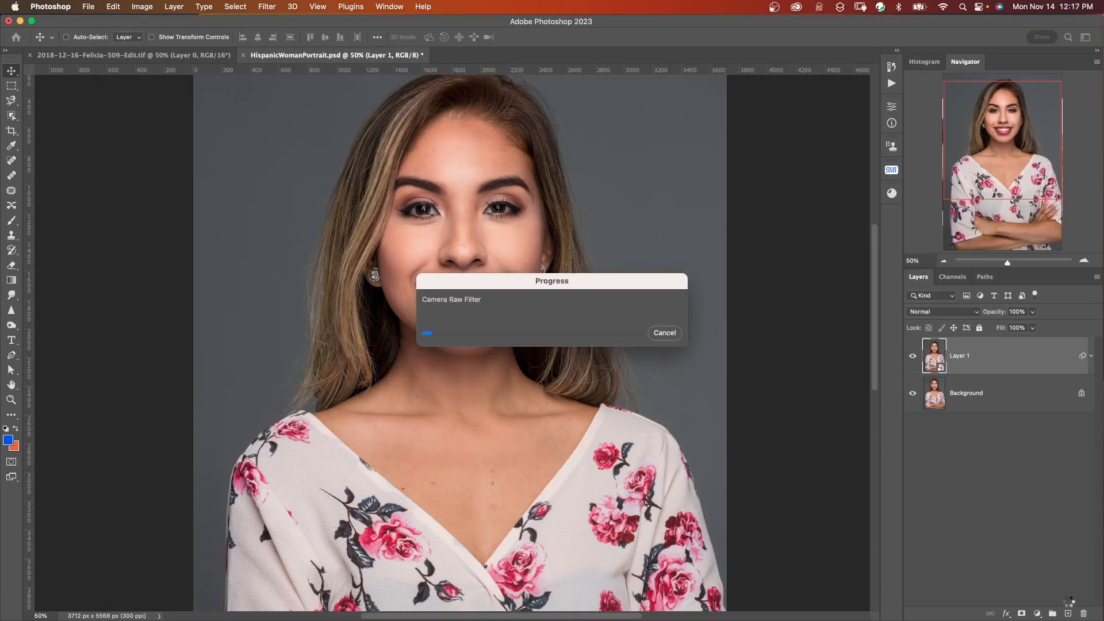
pyautogui.click(1090, 356)
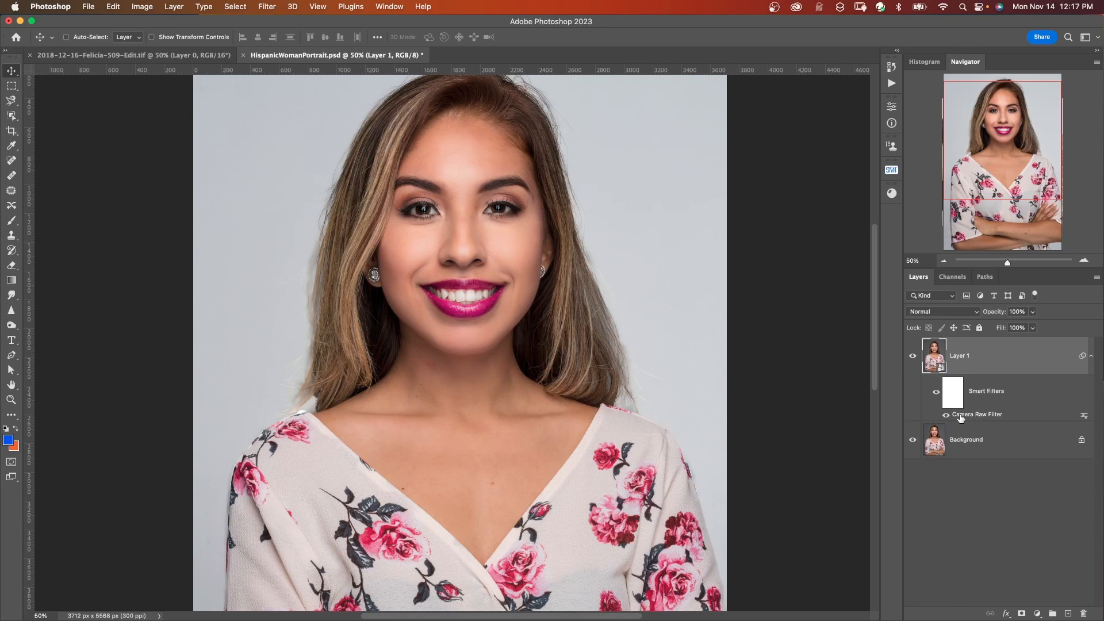
pyautogui.click(912, 356)
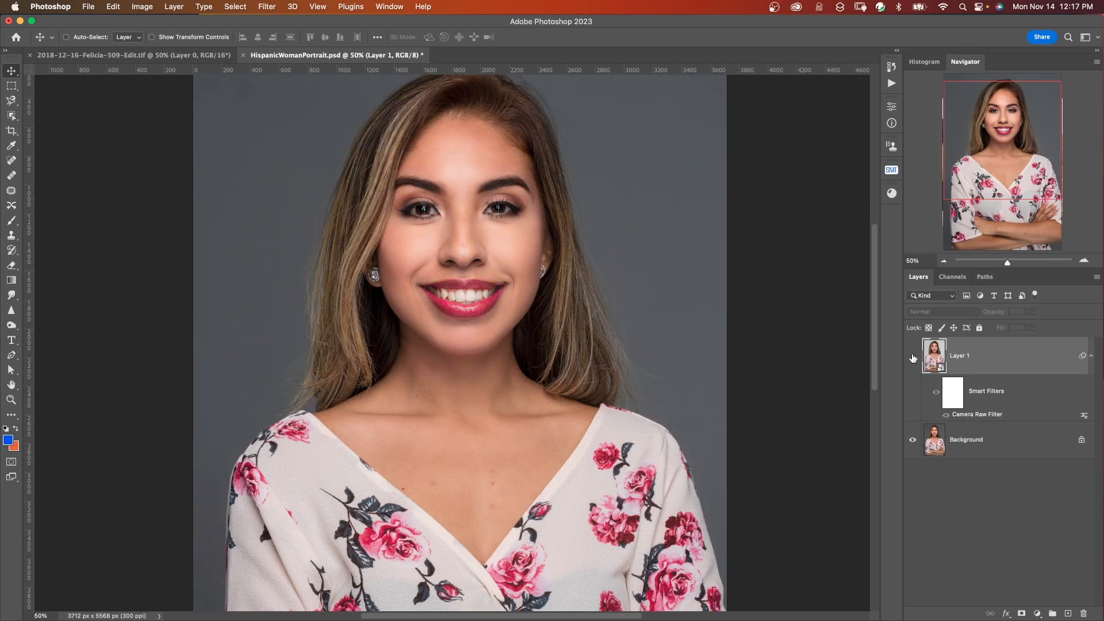
pyautogui.click(913, 357)
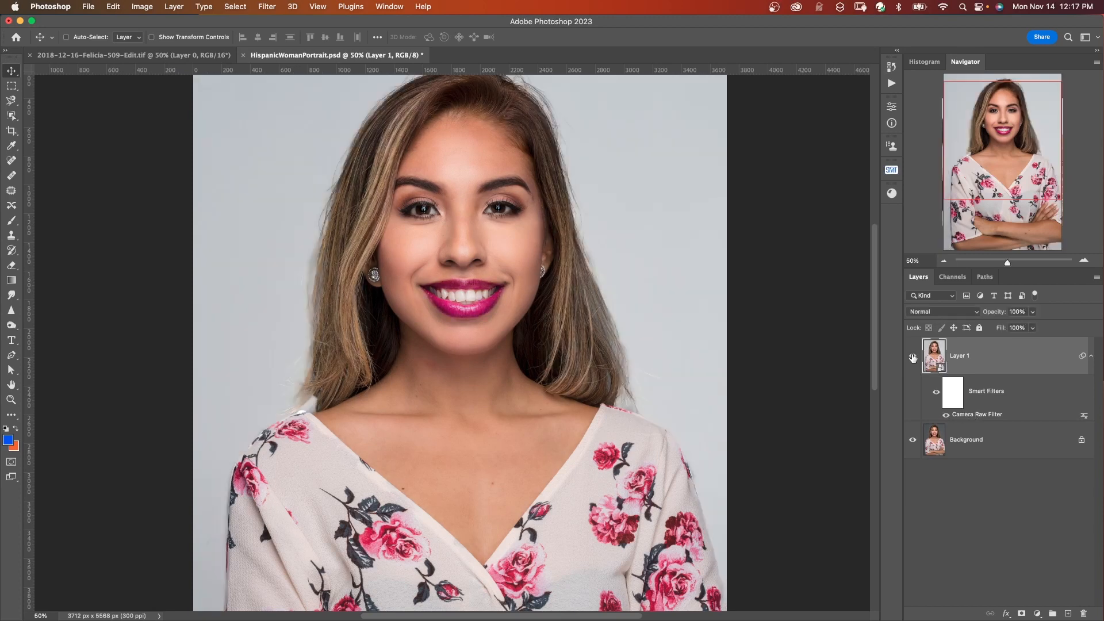